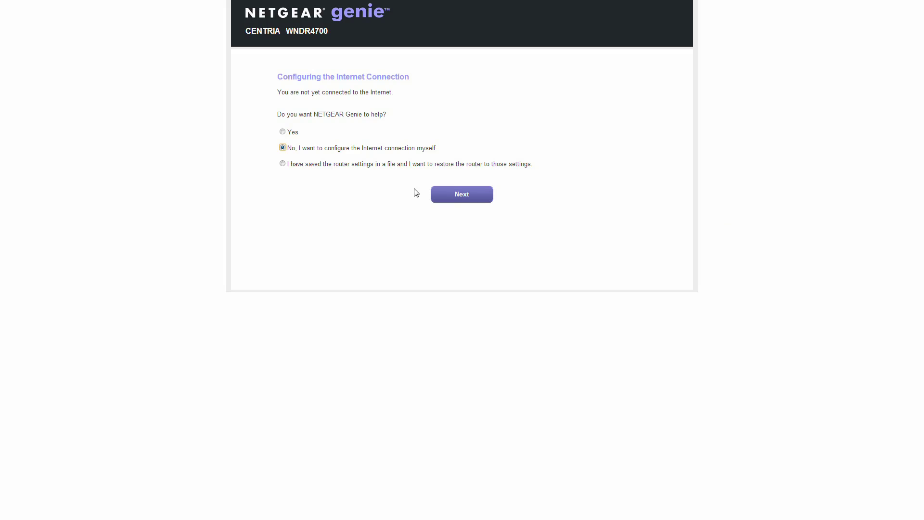
- Configure the internet connection manually, change the static IP's last octet from 81 to 83, and test it
{"action": "left_click", "coordinate": [456, 197]}
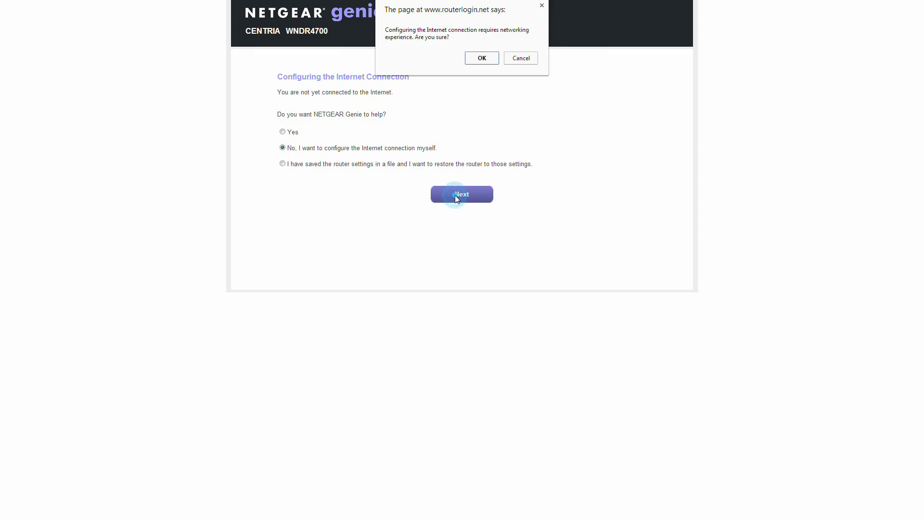
{"action": "left_click", "coordinate": [472, 58]}
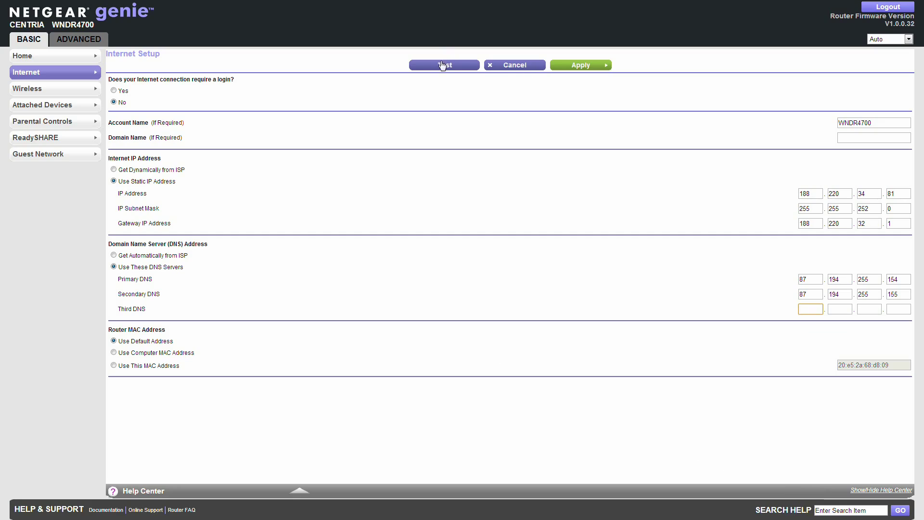
{"action": "left_click", "coordinate": [897, 193]}
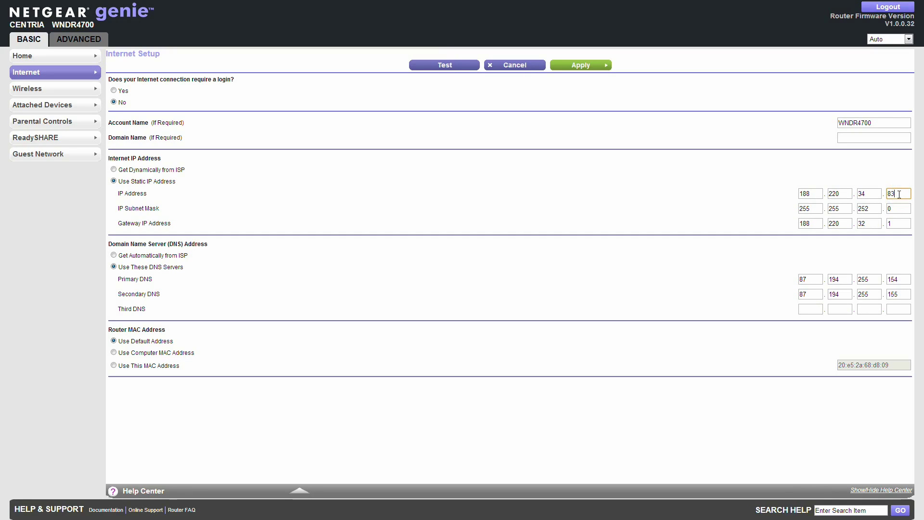
{"action": "left_click", "coordinate": [489, 205]}
{"action": "left_click", "coordinate": [445, 65]}
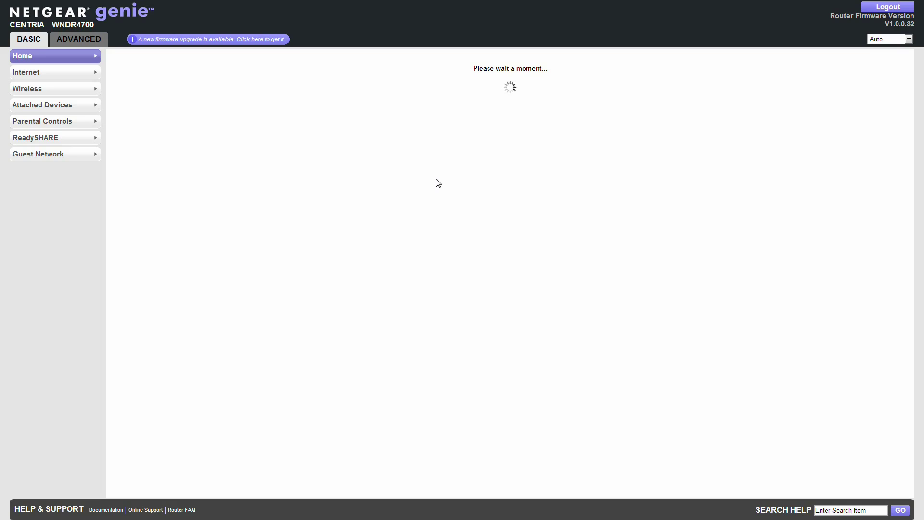
- Follow the firmware upgrade notice link and let the Home dashboard load with Internet status GOOD
{"action": "left_click", "coordinate": [205, 39]}
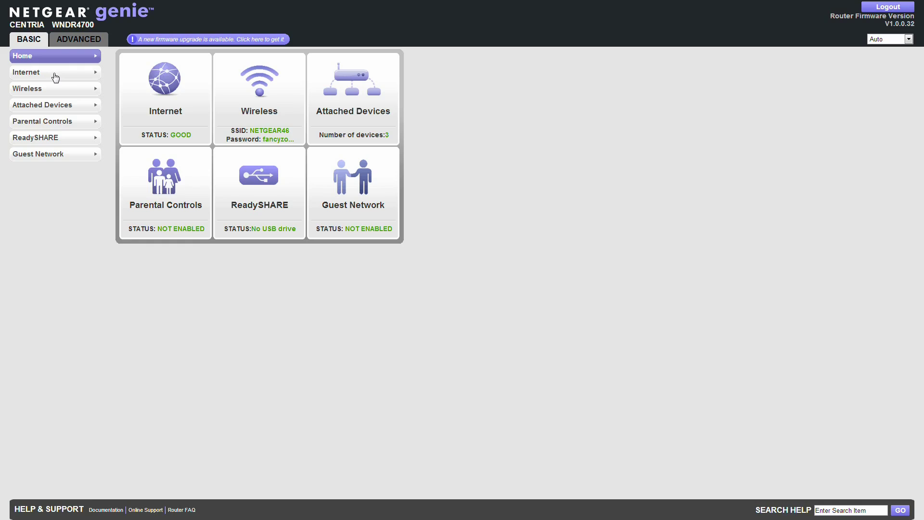
{"action": "left_click", "coordinate": [60, 39]}
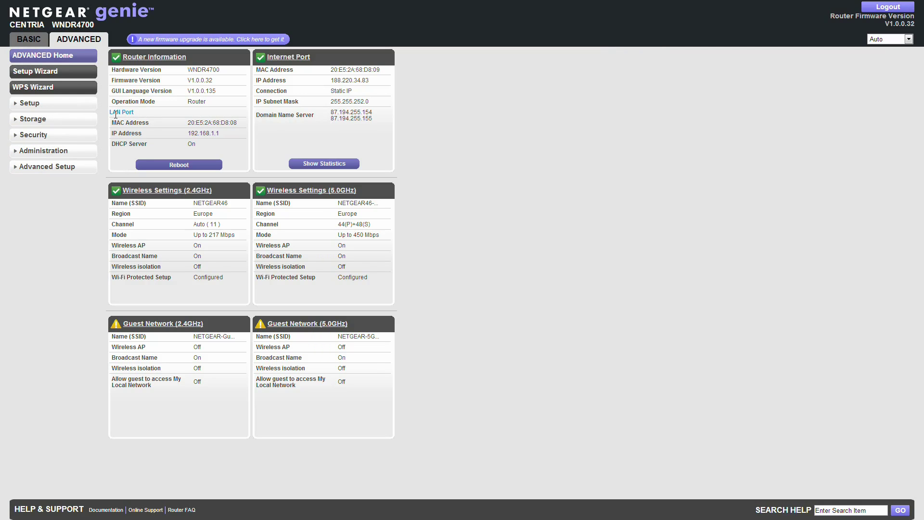
{"action": "left_click", "coordinate": [53, 119]}
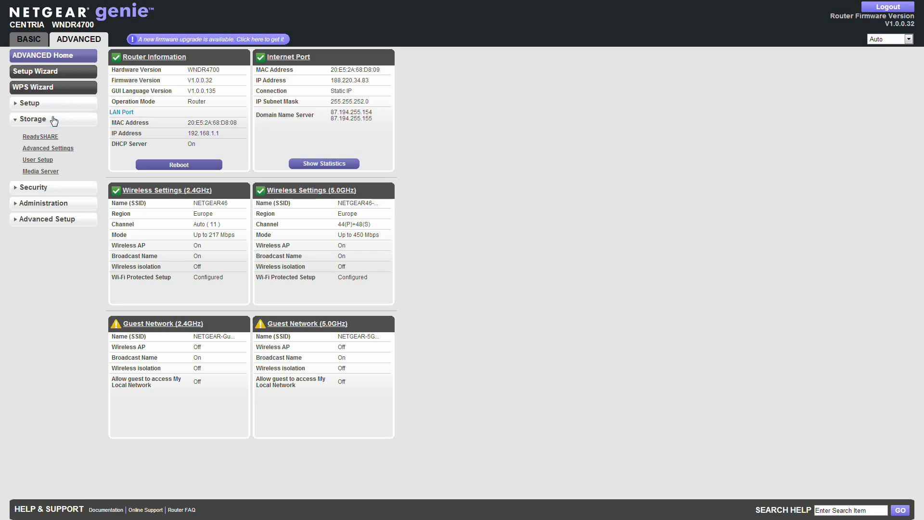
{"action": "left_click", "coordinate": [48, 188]}
{"action": "left_click", "coordinate": [53, 215]}
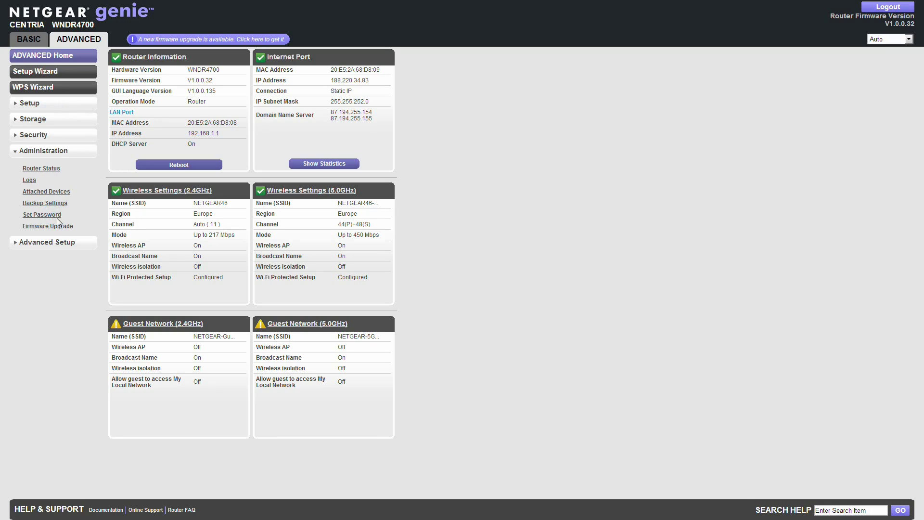
{"action": "left_click", "coordinate": [51, 242]}
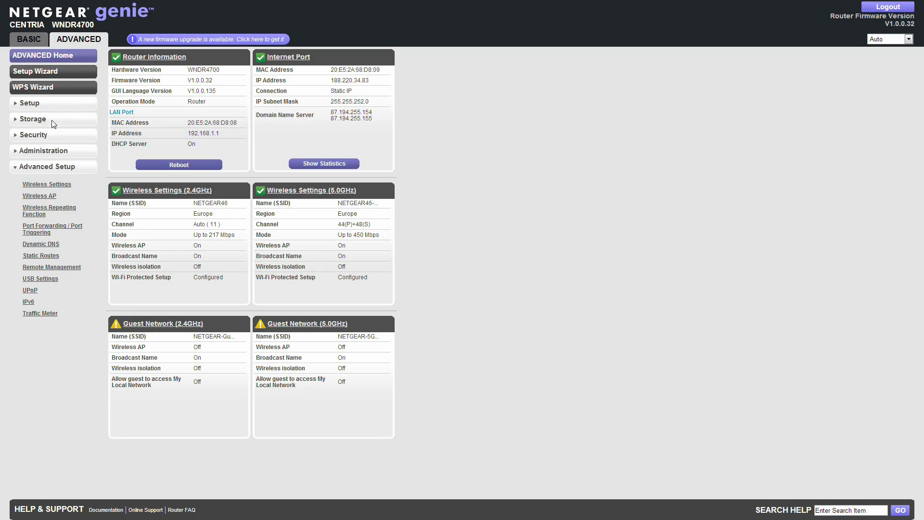
{"action": "left_click", "coordinate": [39, 72]}
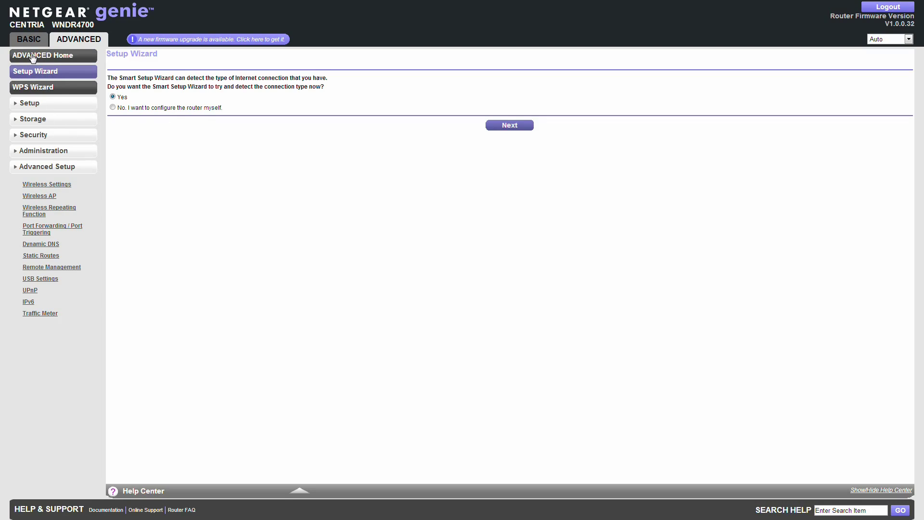
{"action": "left_click", "coordinate": [31, 57]}
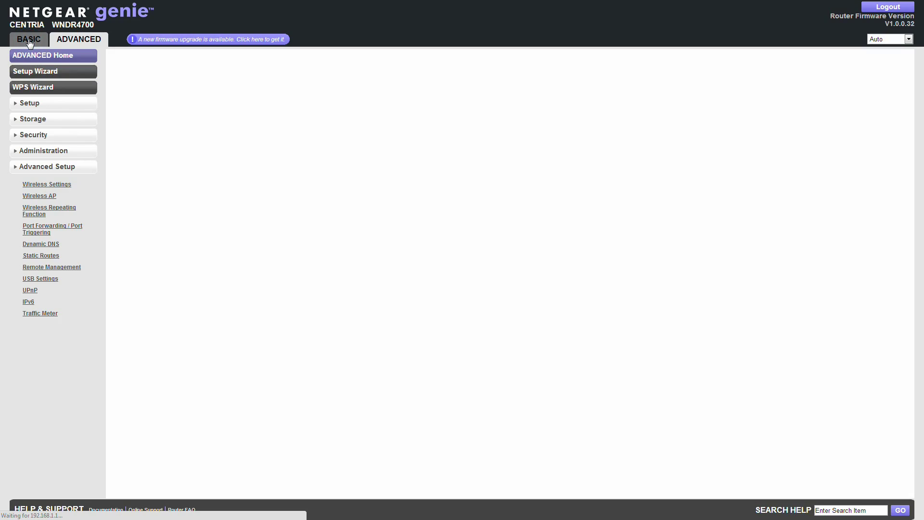
{"action": "left_click", "coordinate": [29, 41]}
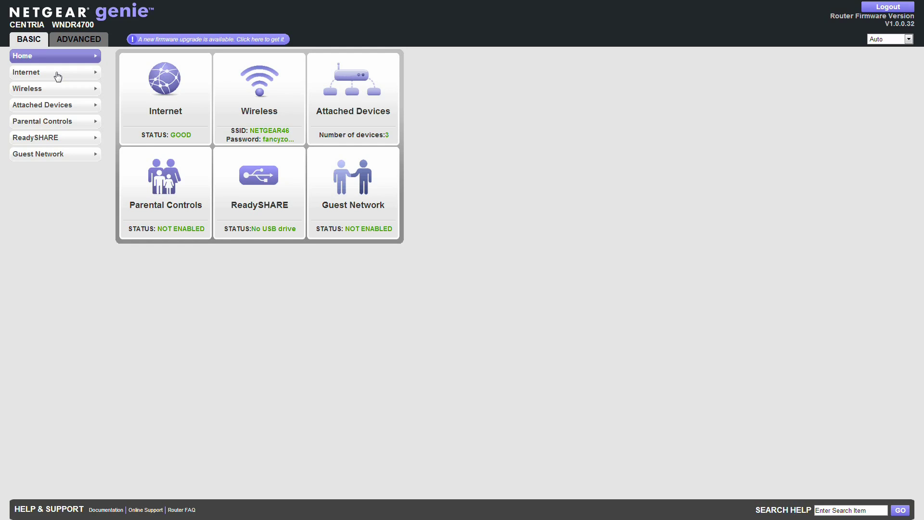
- Check Internet Setup, then review the 2.4GHz and 5GHz SSIDs, channels and WPA2-PSK passphrases
{"action": "left_click", "coordinate": [57, 75]}
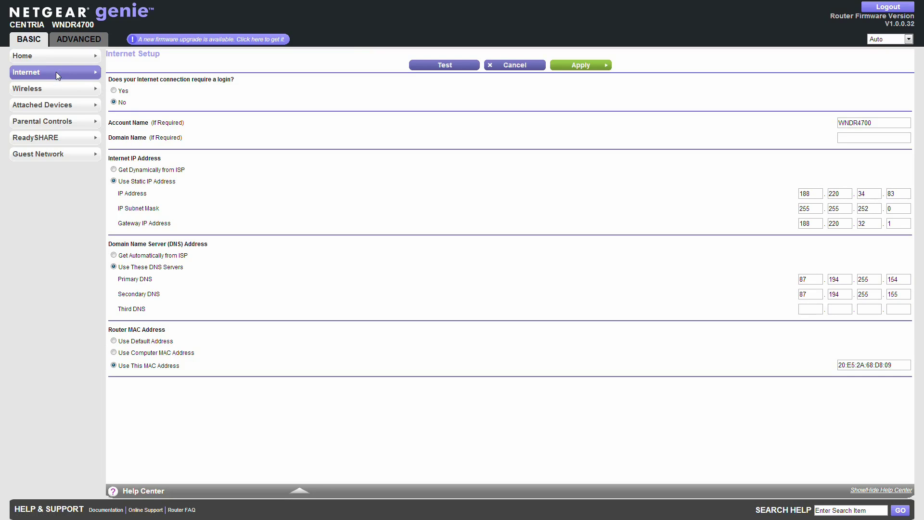
{"action": "left_click", "coordinate": [62, 91]}
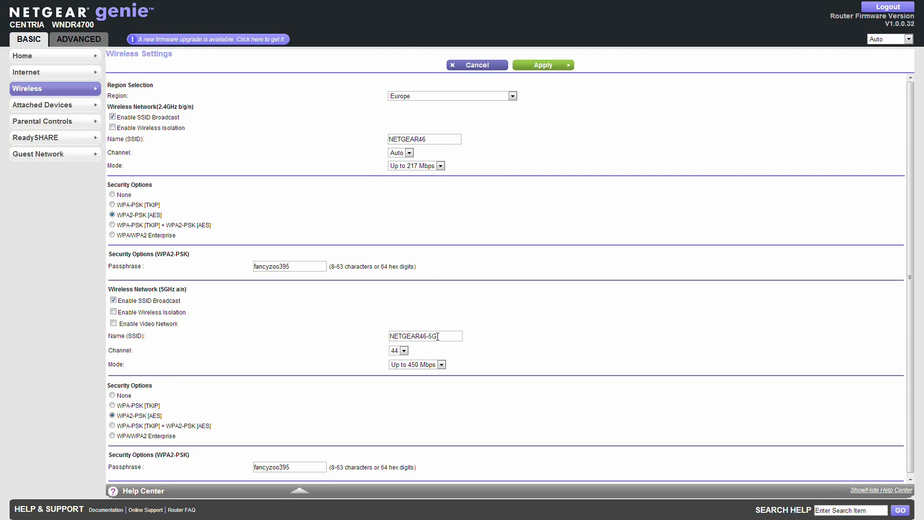
{"action": "scroll", "coordinate": [451, 394], "scroll_direction": "down", "scroll_amount": 1}
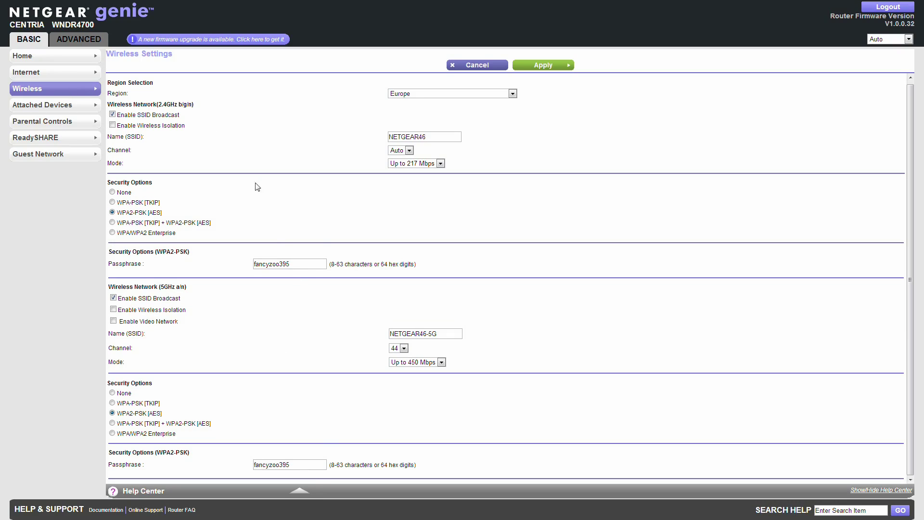
{"action": "double_click", "coordinate": [296, 264]}
{"action": "left_click", "coordinate": [296, 286]}
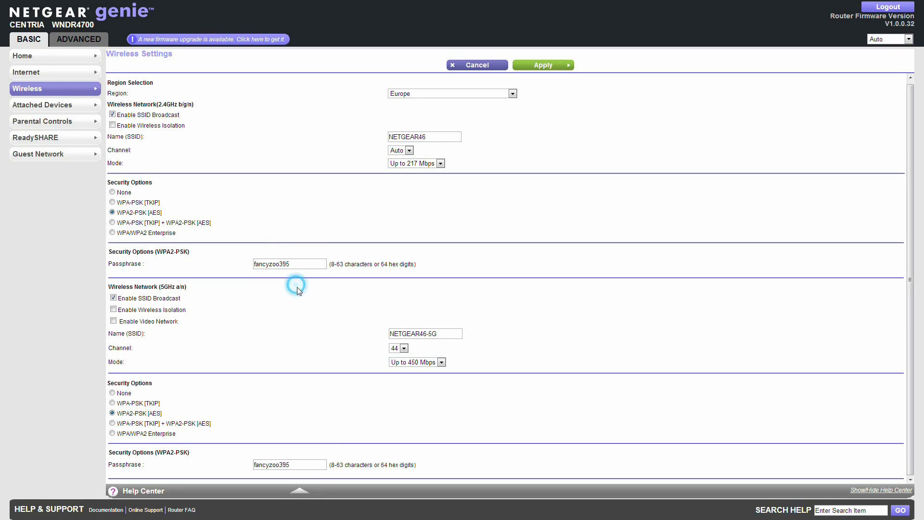
- View the attached wired and wireless devices, then open NETGEAR's Live Parental Controls page
{"action": "left_click", "coordinate": [30, 107]}
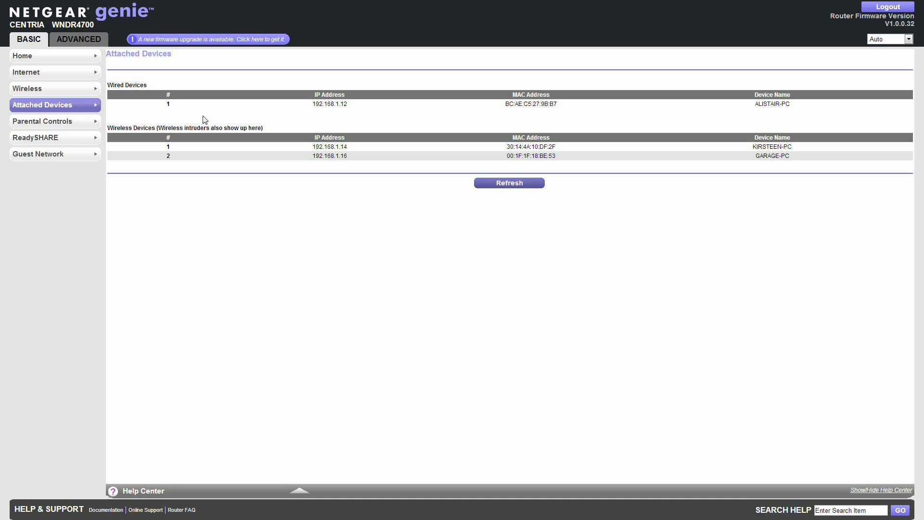
{"action": "left_click", "coordinate": [45, 121]}
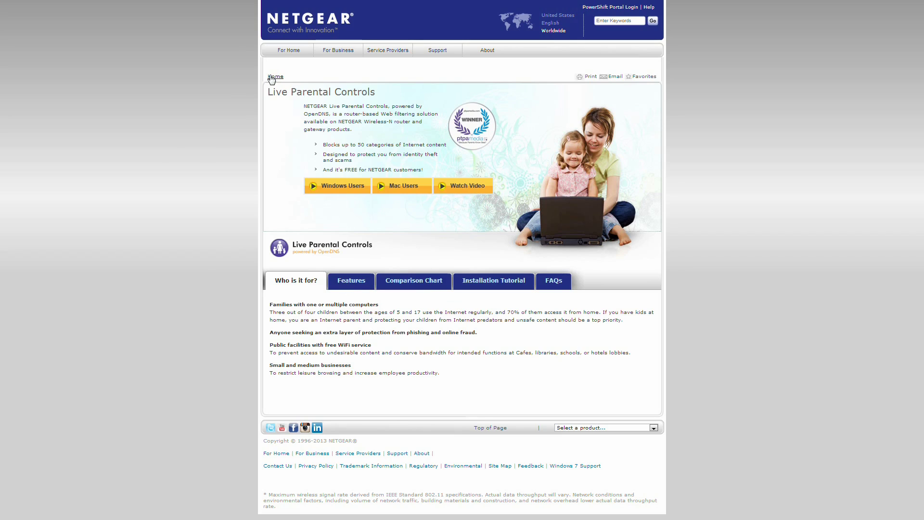
- Go to the NETGEAR website's For Home page and browse it
{"action": "mouse_move", "coordinate": [286, 56]}
{"action": "left_click", "coordinate": [290, 50]}
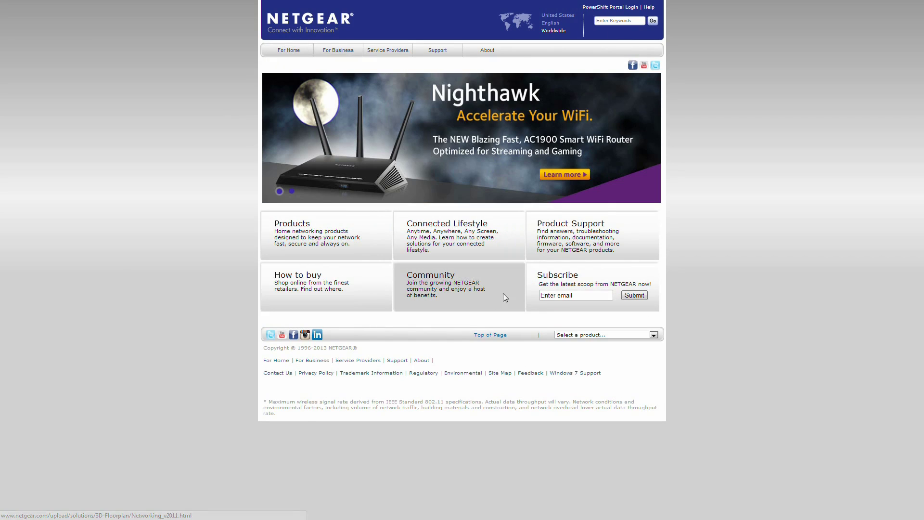
{"action": "mouse_move", "coordinate": [373, 45]}
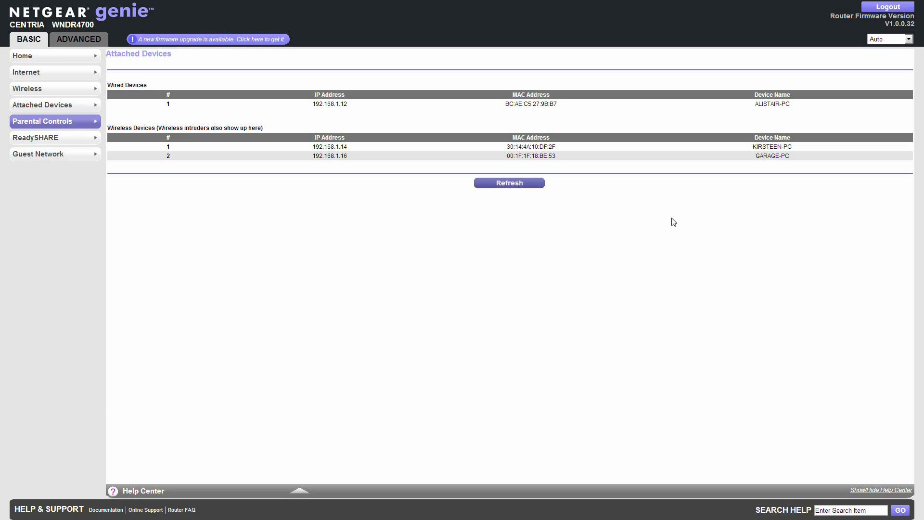
- Review the ReadySHARE storage settings, then the NETGEAR-Guest and NETGEAR-5G-Guest network settings
{"action": "left_click", "coordinate": [43, 138]}
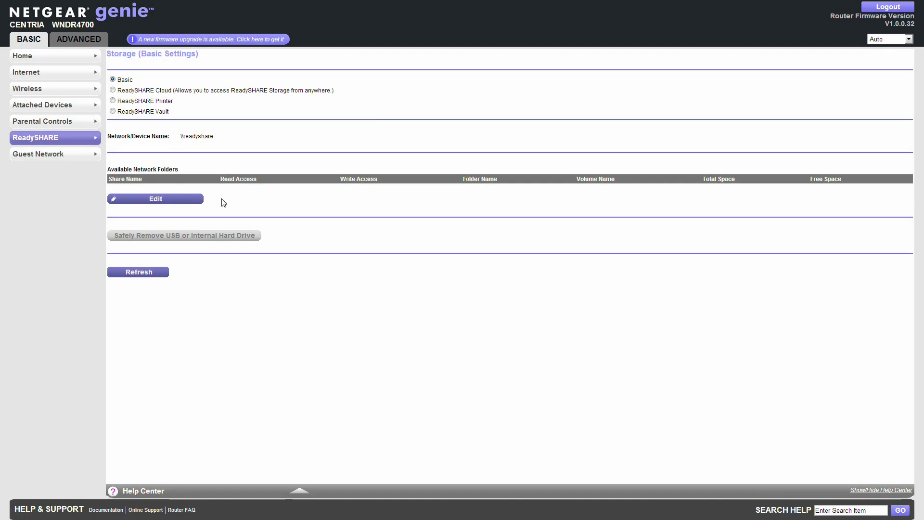
{"action": "mouse_move", "coordinate": [448, 11]}
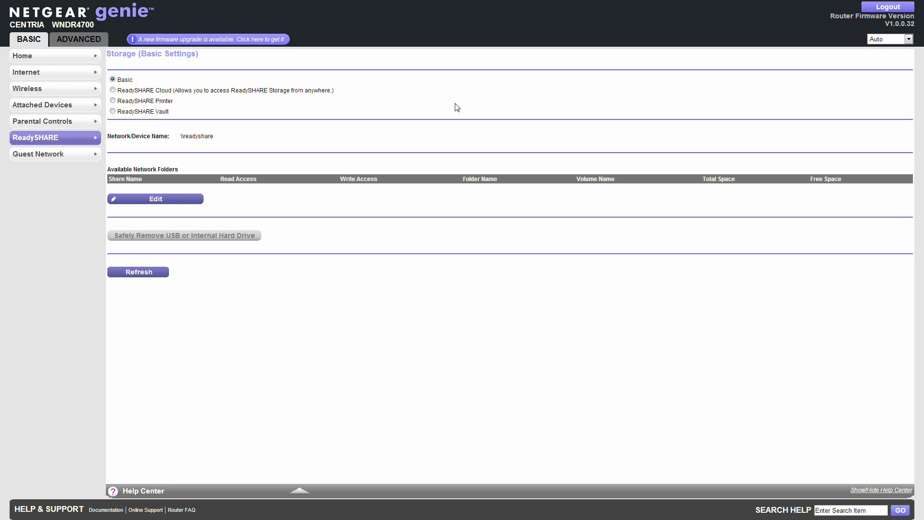
{"action": "left_click", "coordinate": [56, 155]}
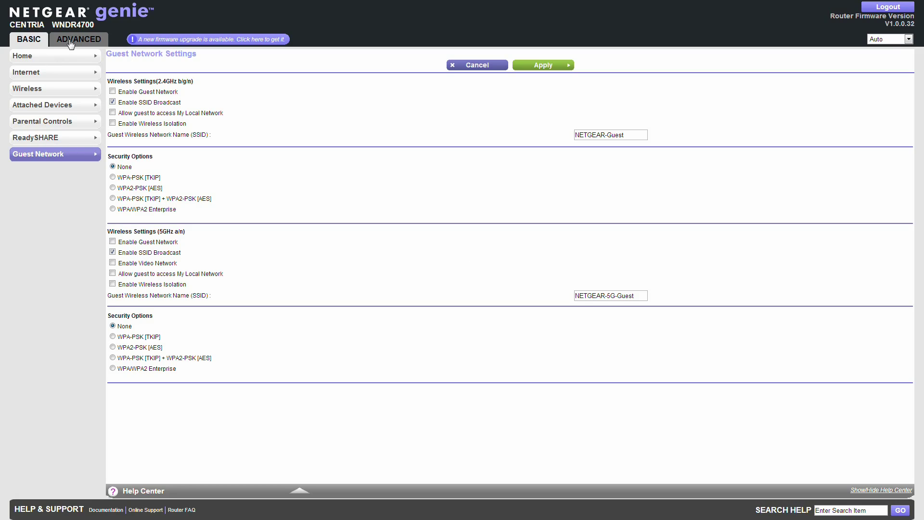
- From the Advanced home, open Wireless Settings to review NETGEAR46 and NETGEAR46-5G with WPA2-PSK [AES]
{"action": "left_click", "coordinate": [47, 57]}
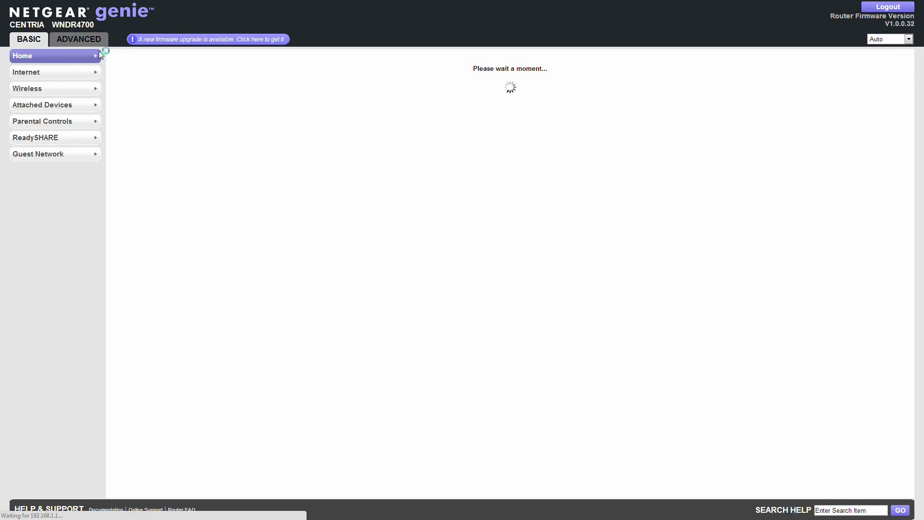
{"action": "left_click", "coordinate": [77, 39]}
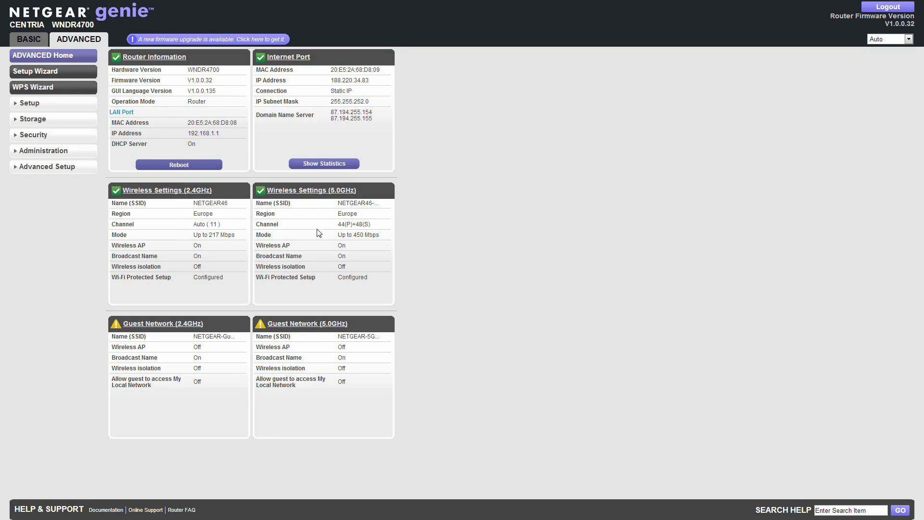
{"action": "left_click", "coordinate": [314, 192]}
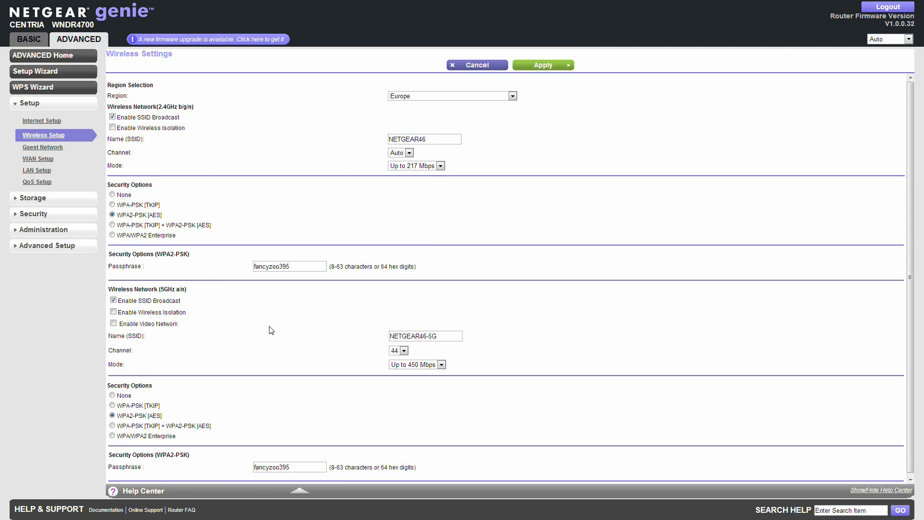
{"action": "scroll", "coordinate": [404, 371], "scroll_direction": "down", "scroll_amount": 1}
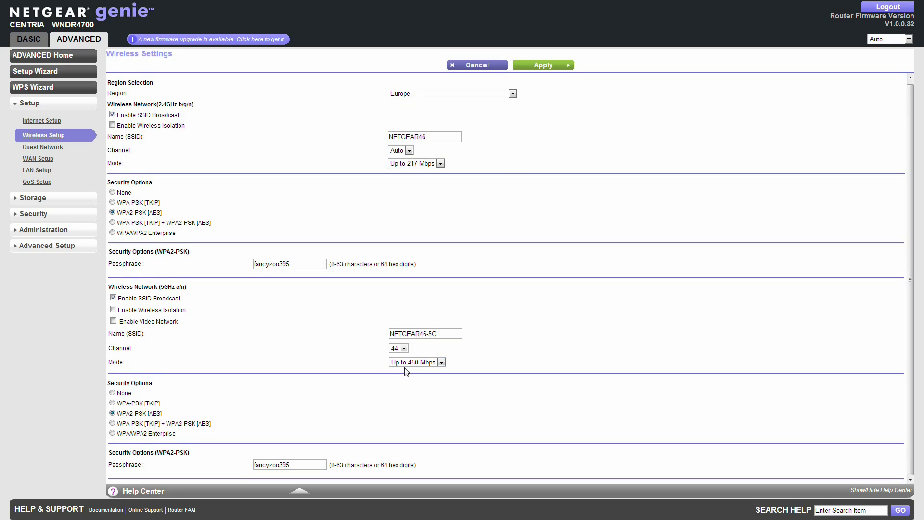
{"action": "scroll", "coordinate": [406, 371], "scroll_direction": "up", "scroll_amount": 1}
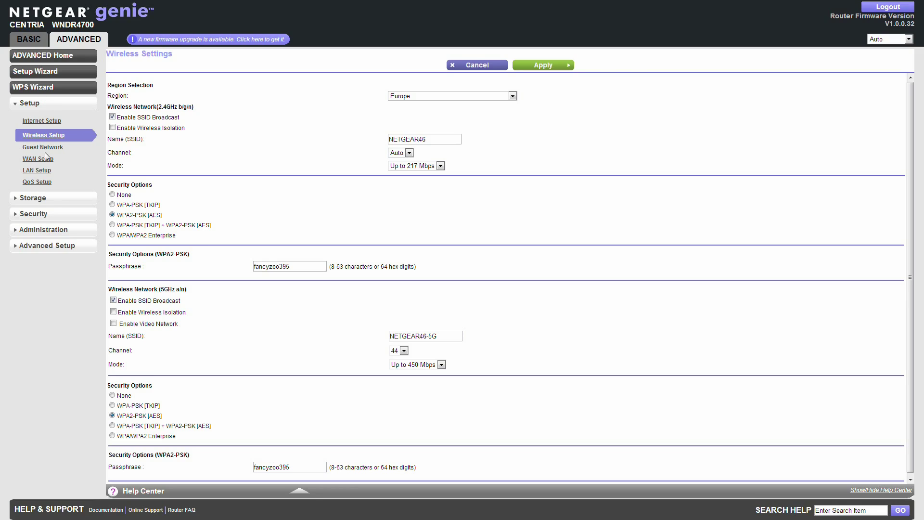
- Briefly check the BASIC Internet page, then return to the Advanced Home overview
{"action": "left_click", "coordinate": [50, 58]}
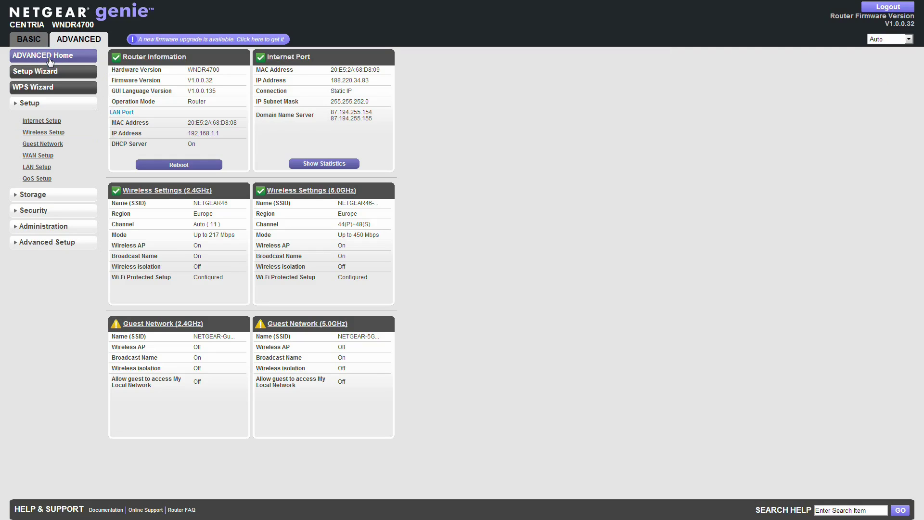
{"action": "left_click", "coordinate": [24, 43]}
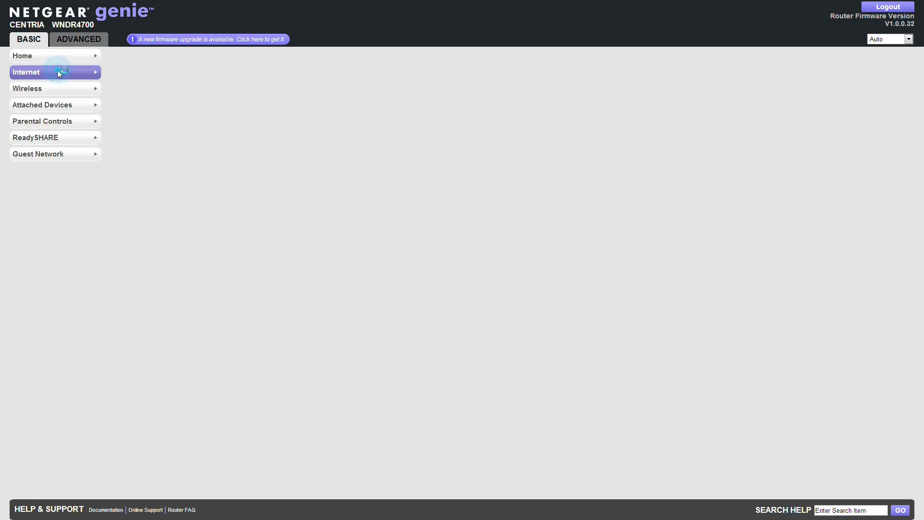
{"action": "left_click", "coordinate": [57, 72]}
{"action": "left_click", "coordinate": [69, 41]}
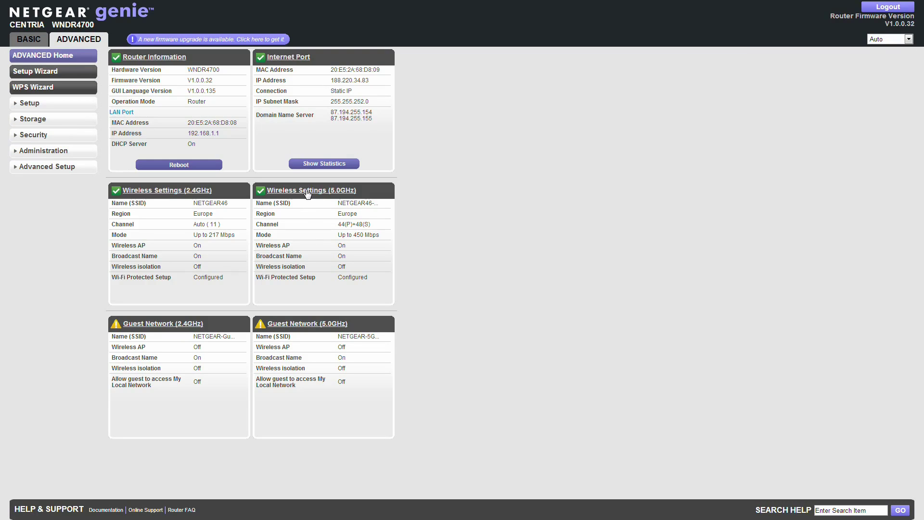
- Open WAN Setup, then check the attached devices list in the basic menu
{"action": "left_click", "coordinate": [40, 107]}
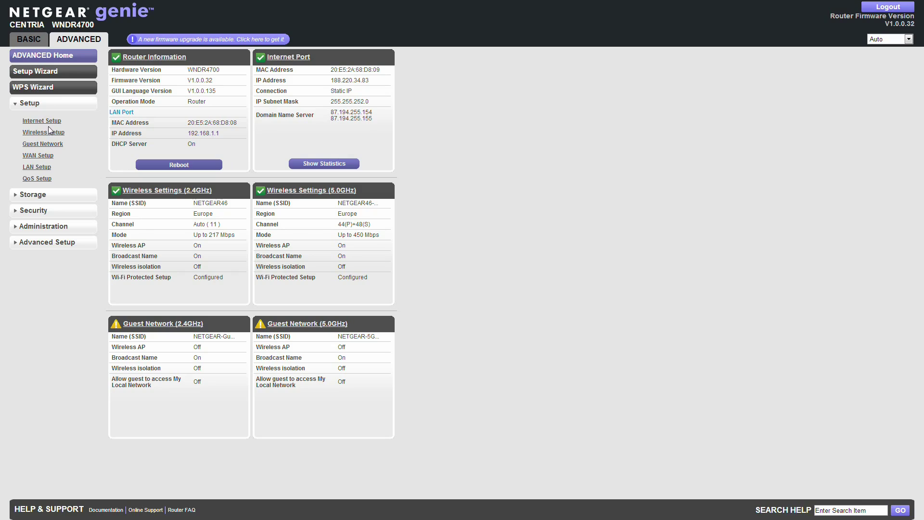
{"action": "left_click", "coordinate": [43, 156]}
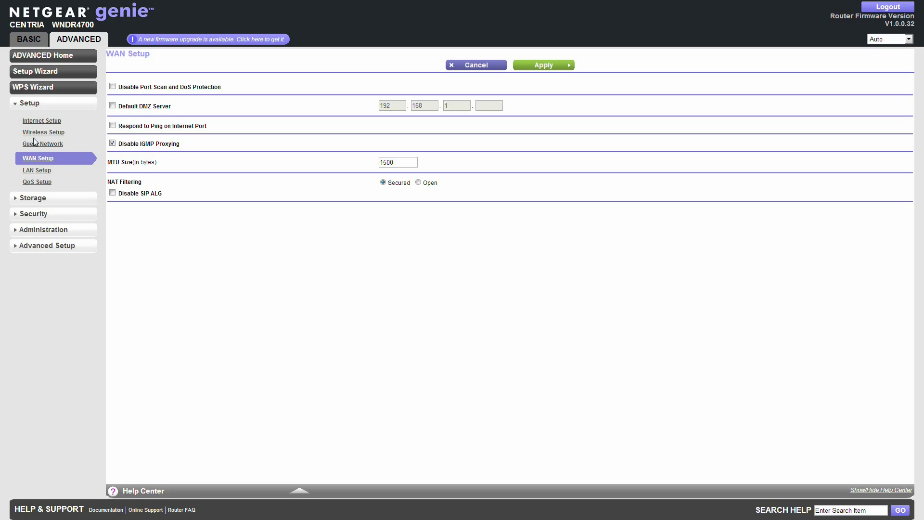
{"action": "left_click", "coordinate": [29, 39]}
{"action": "left_click", "coordinate": [62, 106]}
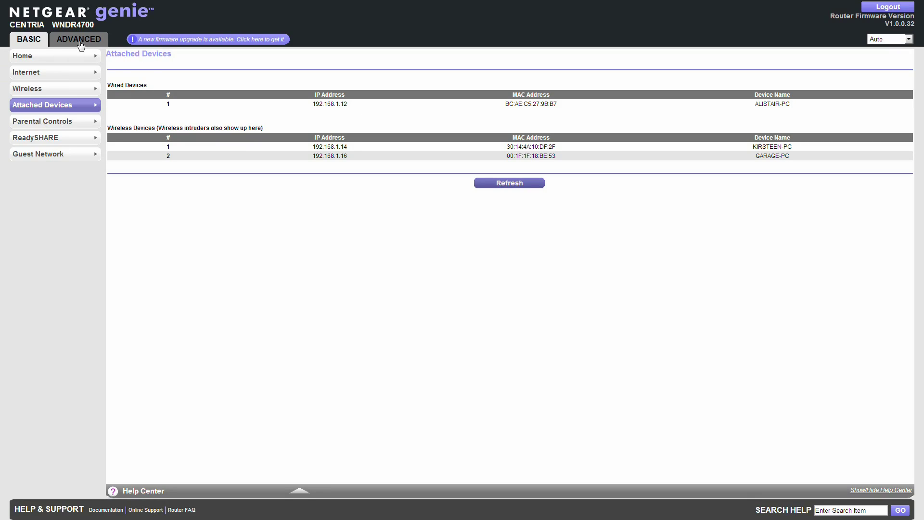
{"action": "left_click", "coordinate": [77, 40]}
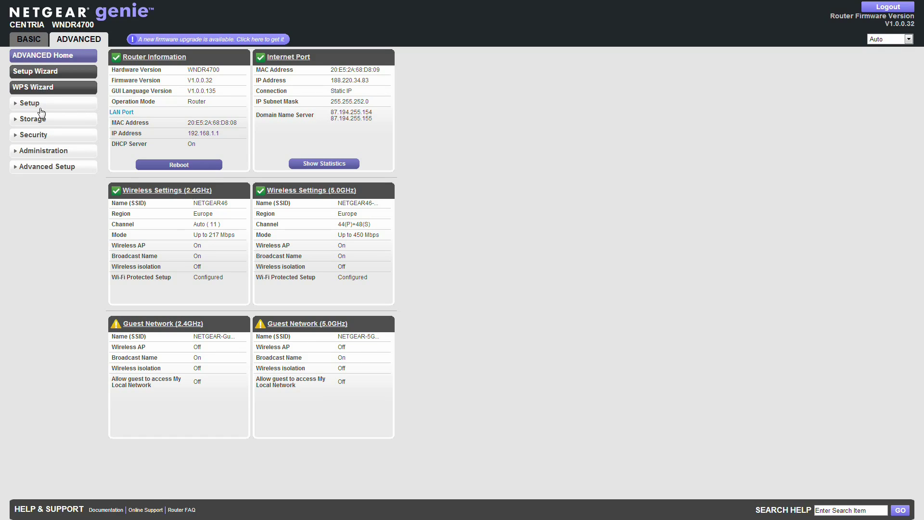
- Enable the default DMZ server at 192.168.1.12, apply it, and open LAN Setup
{"action": "left_click", "coordinate": [28, 106]}
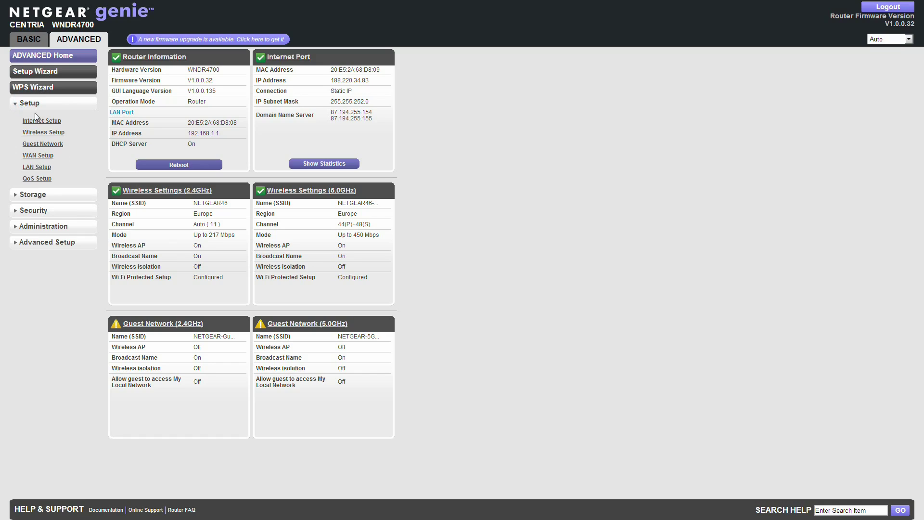
{"action": "left_click", "coordinate": [46, 162]}
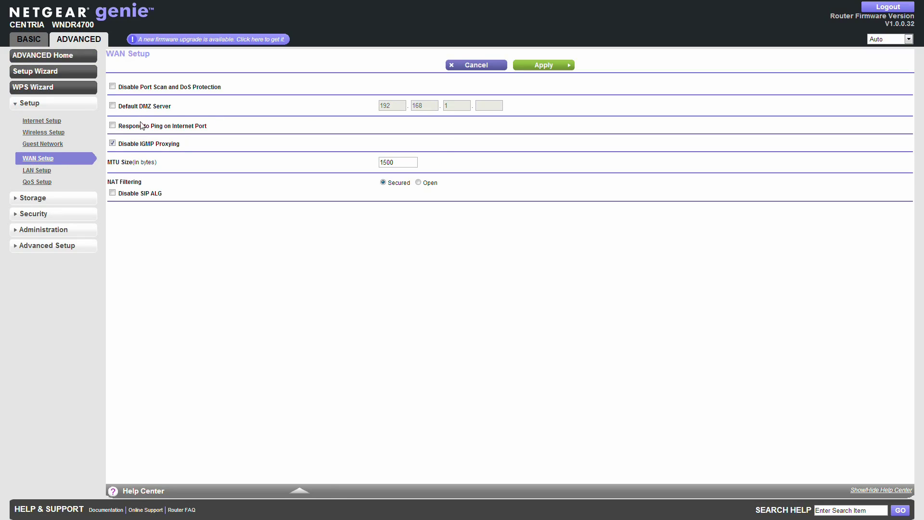
{"action": "left_click", "coordinate": [112, 106]}
{"action": "left_click", "coordinate": [481, 106]}
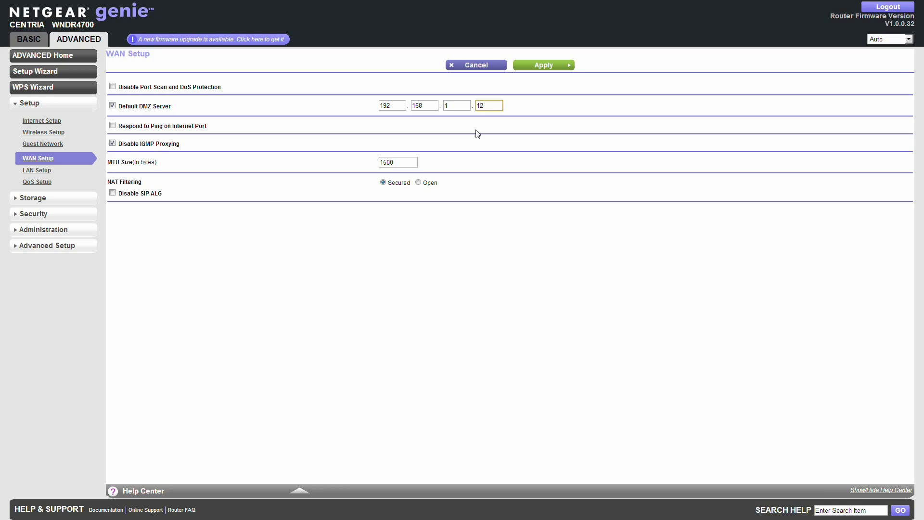
{"action": "left_click", "coordinate": [543, 68]}
{"action": "left_click", "coordinate": [37, 171]}
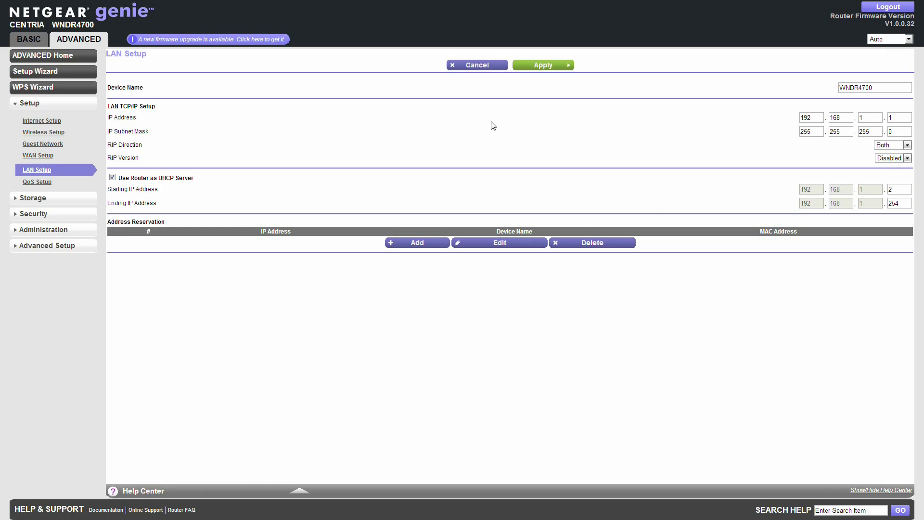
- Expand the LAN Setup Help panel and scroll through its text
{"action": "left_click", "coordinate": [872, 490]}
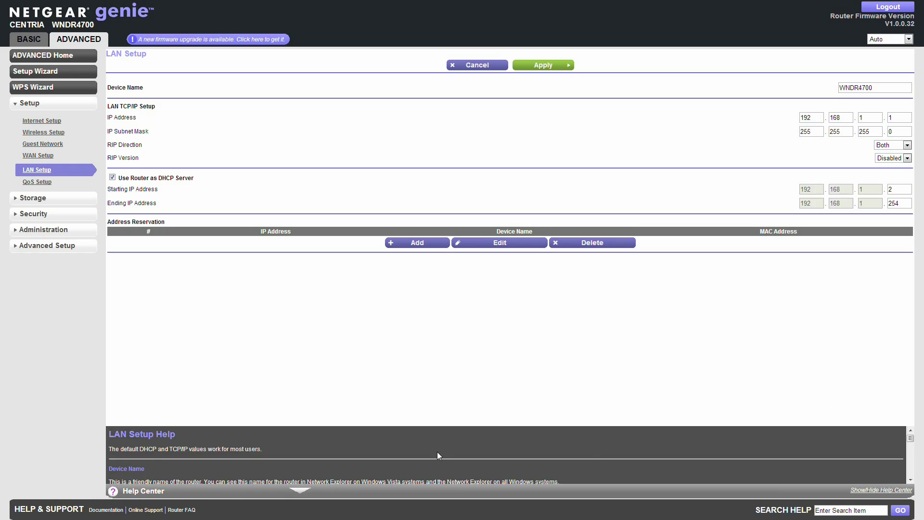
{"action": "scroll", "coordinate": [436, 451], "scroll_direction": "down", "scroll_amount": 3}
{"action": "scroll", "coordinate": [437, 451], "scroll_direction": "down", "scroll_amount": 3}
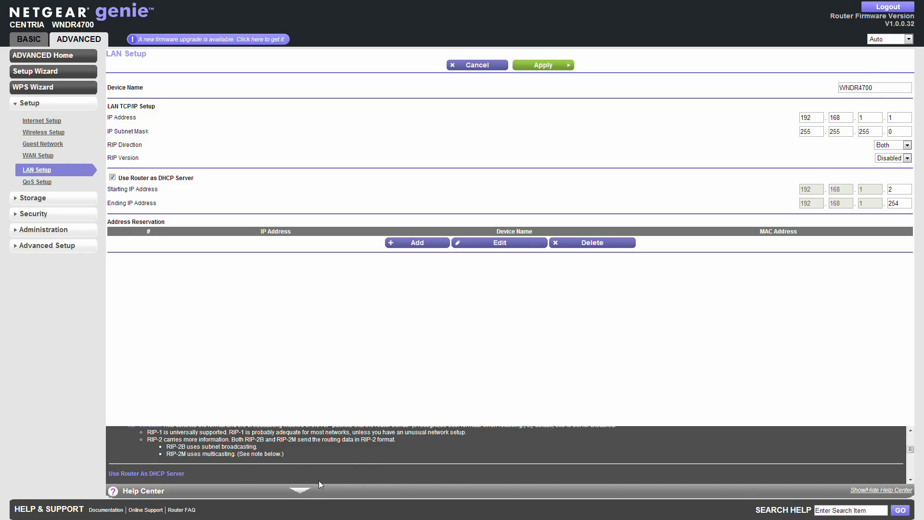
{"action": "scroll", "coordinate": [302, 462], "scroll_direction": "up", "scroll_amount": 2}
{"action": "scroll", "coordinate": [302, 462], "scroll_direction": "up", "scroll_amount": 2}
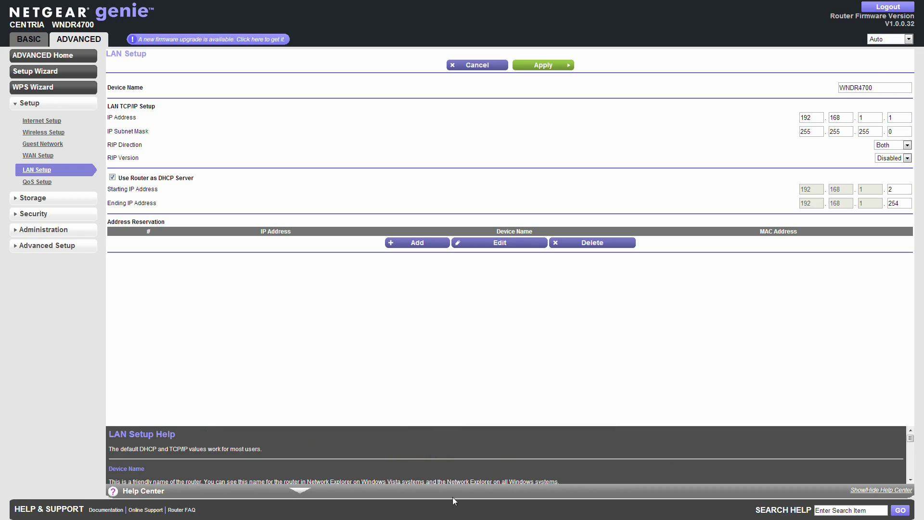
{"action": "left_click", "coordinate": [301, 494]}
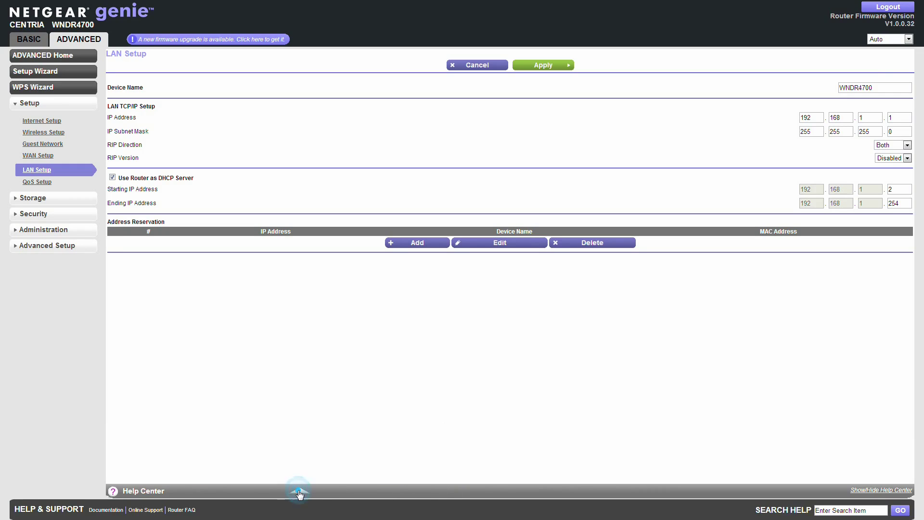
{"action": "left_click", "coordinate": [299, 492]}
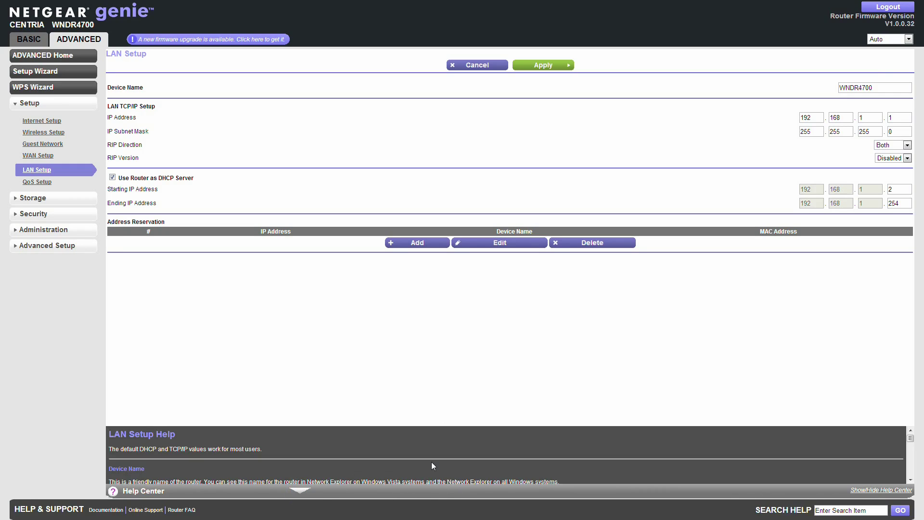
- Select the text in the help search field, then edit the router IP address's last octet
{"action": "left_click", "coordinate": [851, 510]}
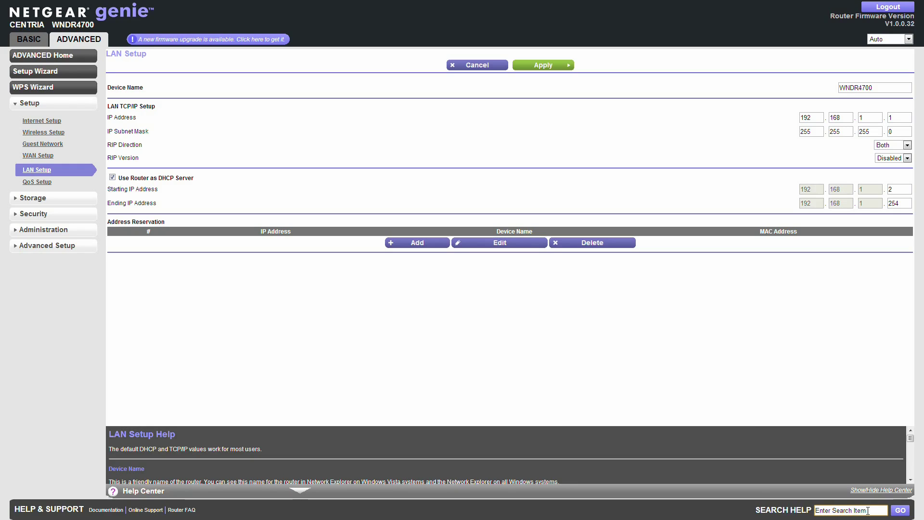
{"action": "left_click_drag", "start_coordinate": [879, 512], "coordinate": [817, 510]}
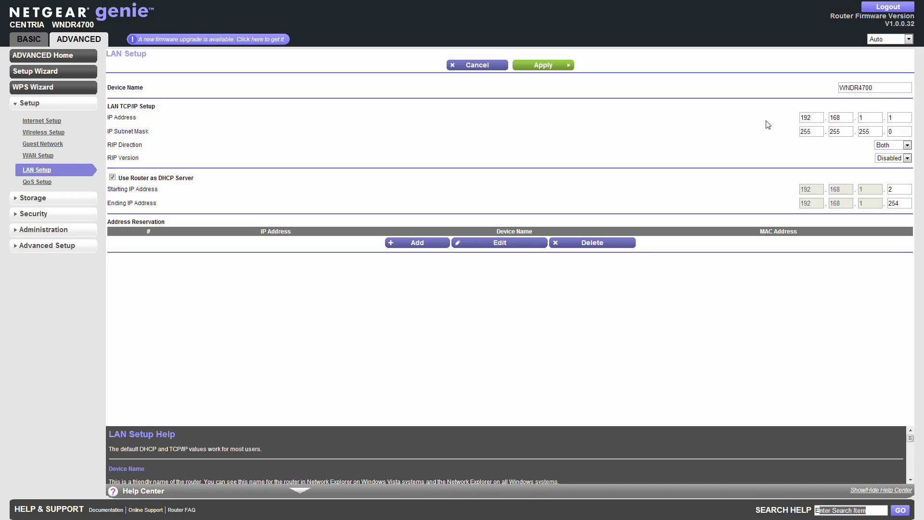
{"action": "left_click", "coordinate": [899, 117]}
- Turn off WMM for the 5GHz band in QoS Setup, apply it, and expand Storage
{"action": "left_click", "coordinate": [34, 186]}
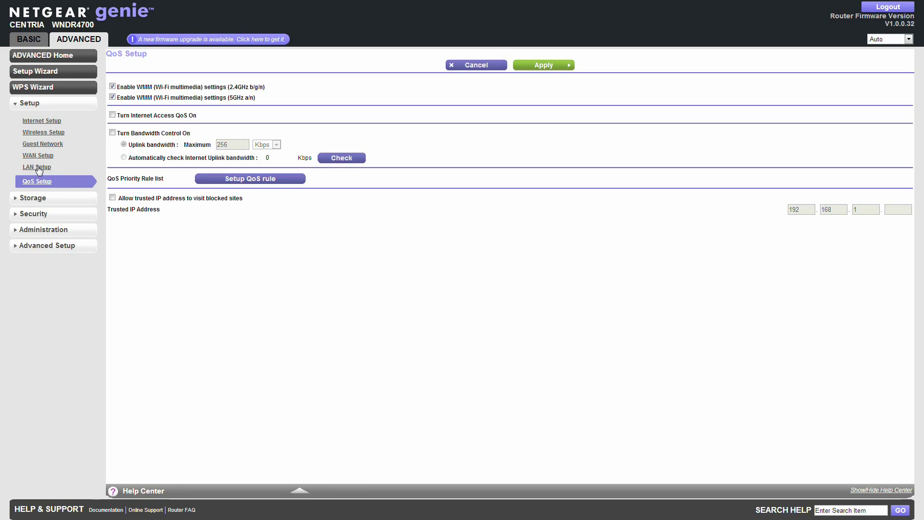
{"action": "left_click", "coordinate": [113, 97]}
{"action": "left_click", "coordinate": [539, 66]}
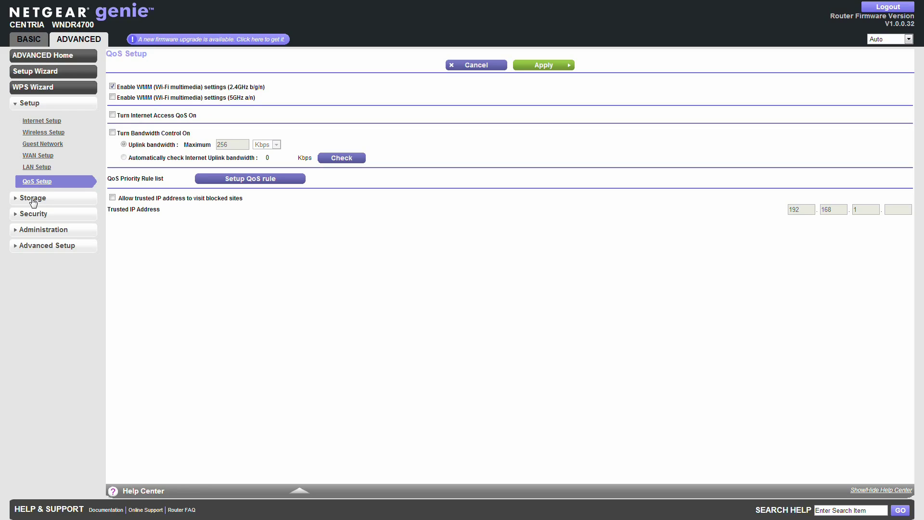
{"action": "left_click", "coordinate": [32, 198]}
{"action": "right_click", "coordinate": [296, 91]}
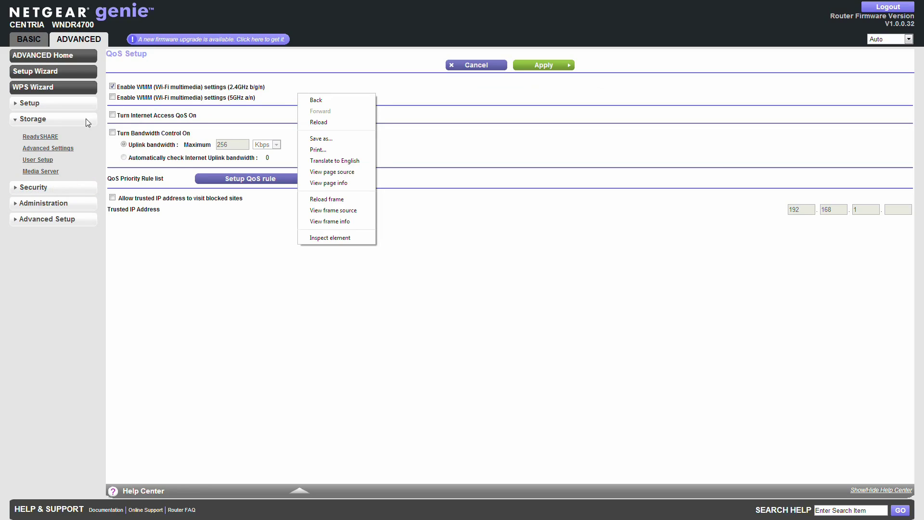
- Browse ReadySHARE, Advanced Settings and User Setup, ending on the ReadyDLNA Media Server page
{"action": "left_click", "coordinate": [40, 137]}
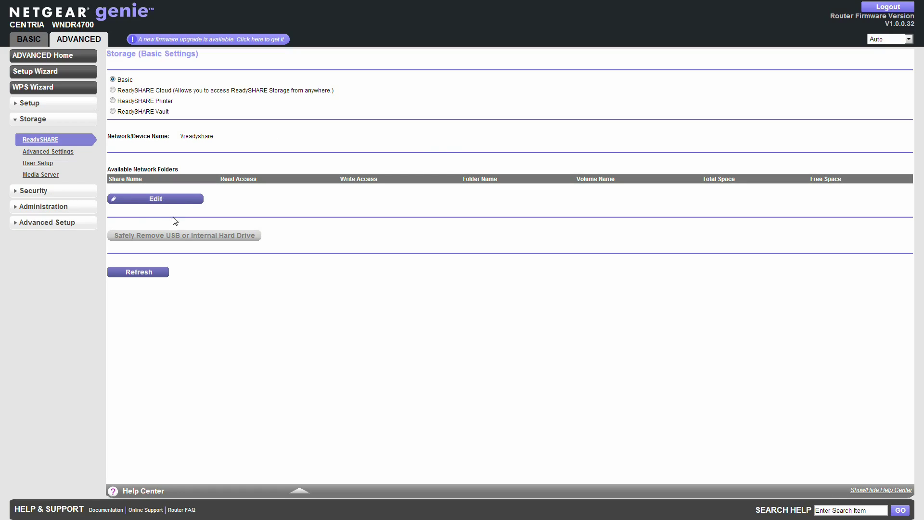
{"action": "left_click", "coordinate": [42, 153]}
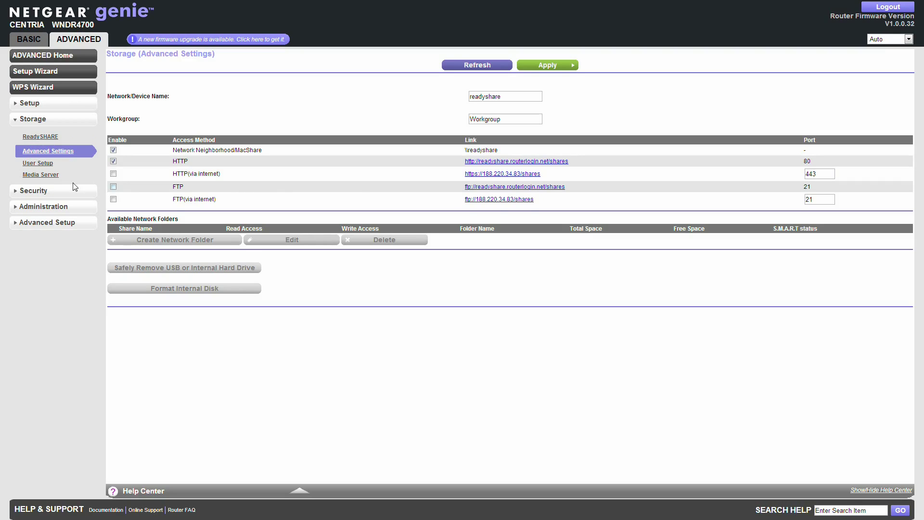
{"action": "left_click", "coordinate": [38, 163]}
{"action": "left_click", "coordinate": [40, 175]}
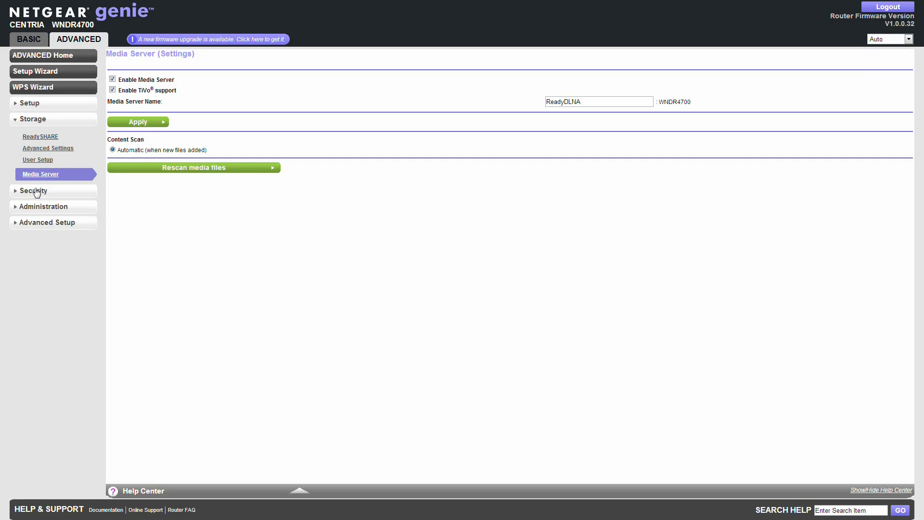
- Check the Security blocking Schedule, then view WAN Setup with DMZ server 192.168.1.12
{"action": "left_click", "coordinate": [38, 190]}
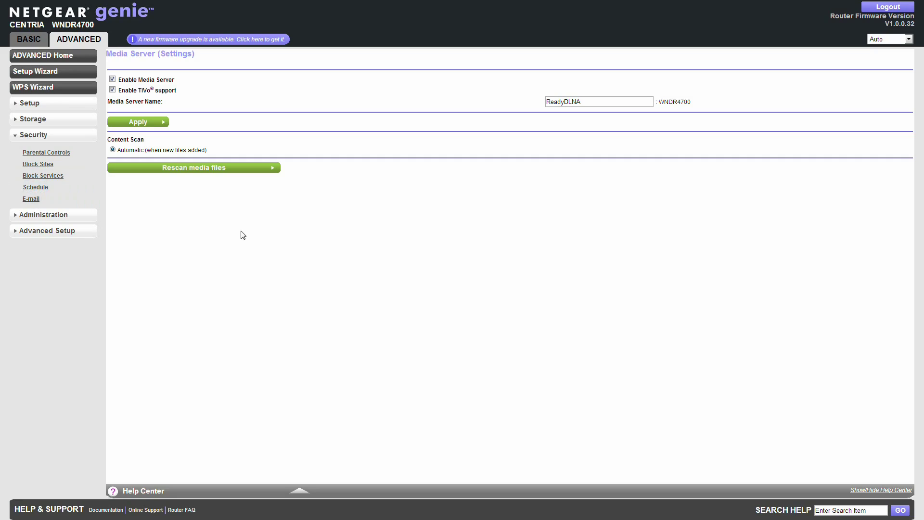
{"action": "left_click", "coordinate": [36, 187]}
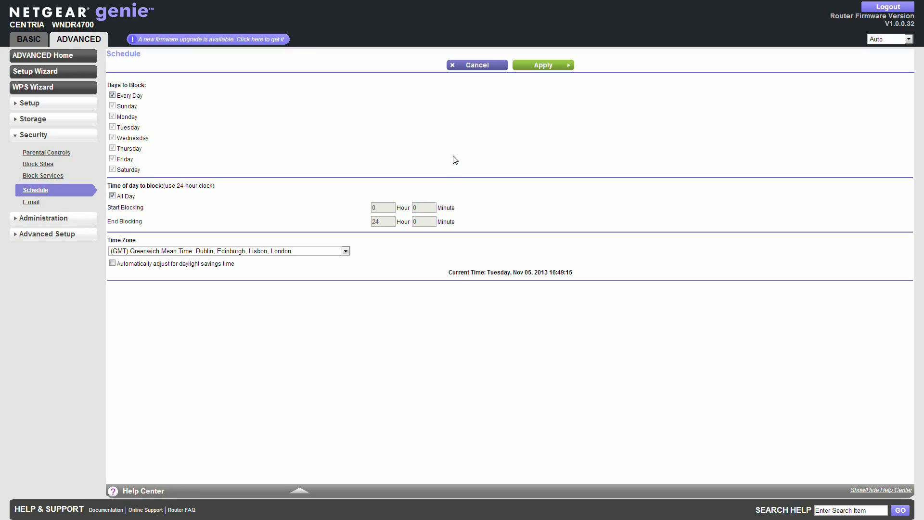
{"action": "left_click", "coordinate": [31, 106]}
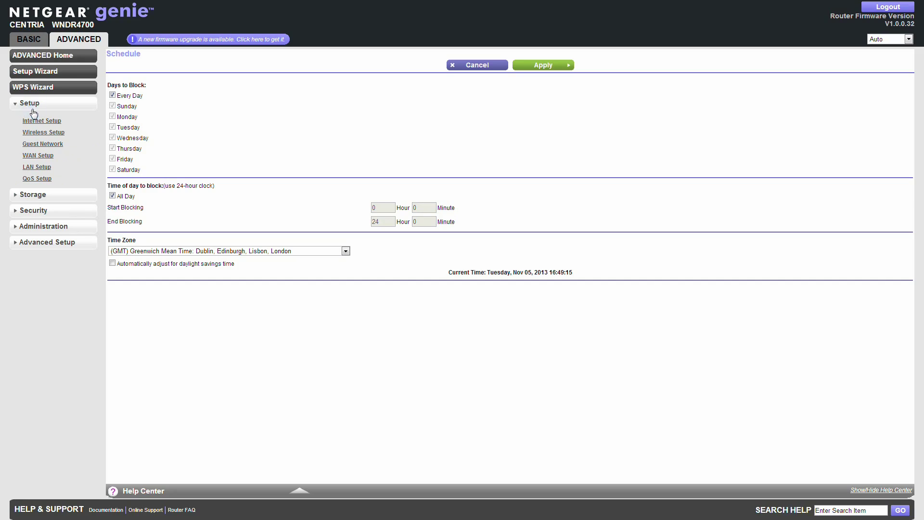
{"action": "left_click", "coordinate": [38, 157]}
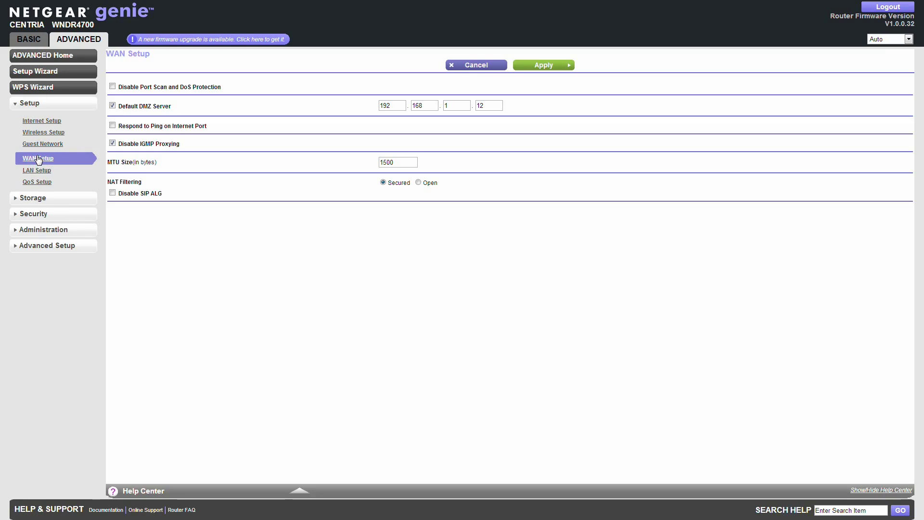
- Inspect LAN Setup's reservation table (192.168.1.12) and the Add reservation form
{"action": "left_click", "coordinate": [39, 171]}
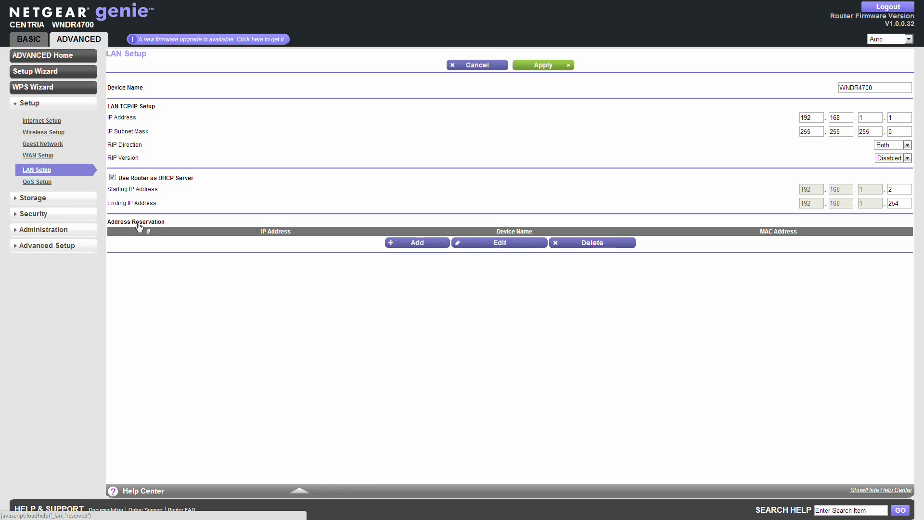
{"action": "left_click", "coordinate": [412, 246]}
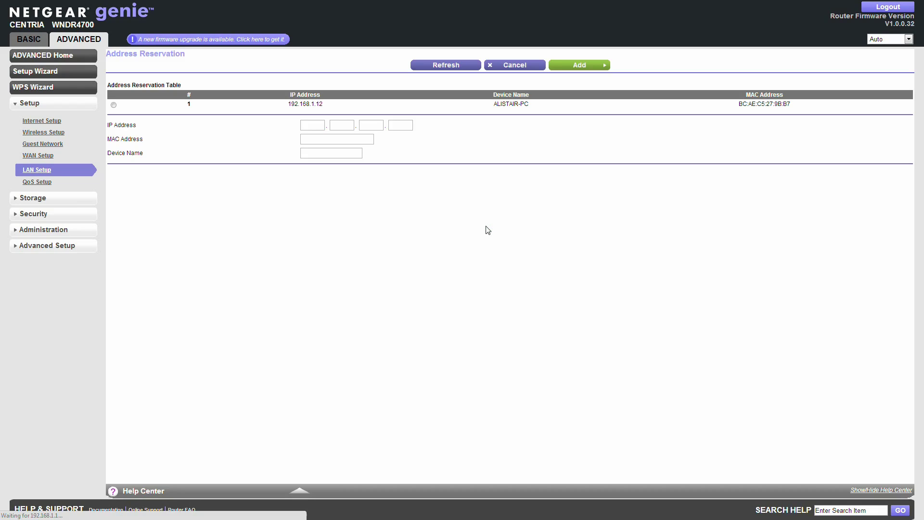
{"action": "left_click", "coordinate": [308, 126]}
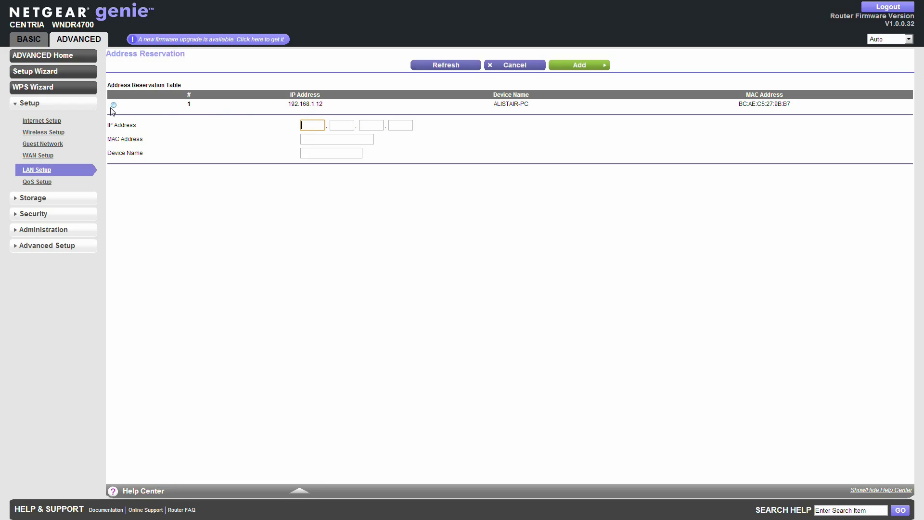
{"action": "left_click", "coordinate": [382, 108]}
- Review QoS, Traffic Meter, Static Routes, Dynamic DNS, Wireless Repeating and Advanced Wireless pages
{"action": "left_click", "coordinate": [38, 183]}
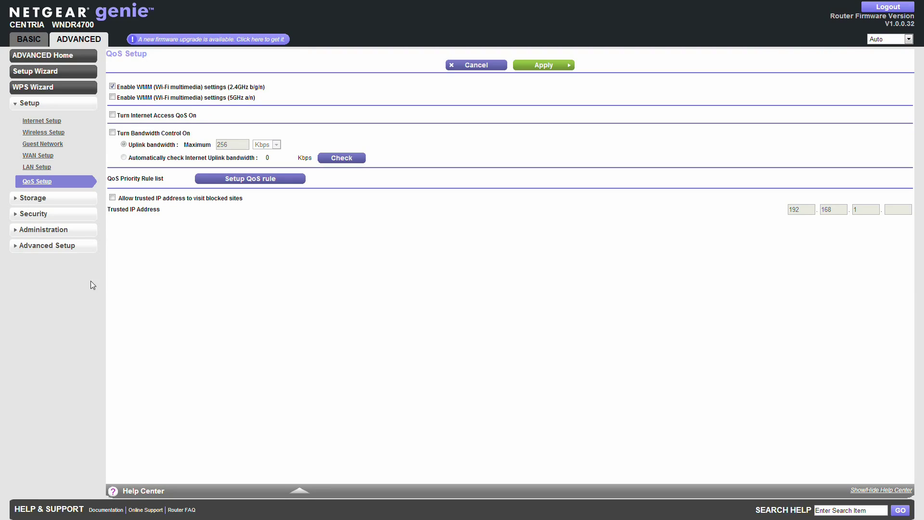
{"action": "left_click", "coordinate": [53, 246]}
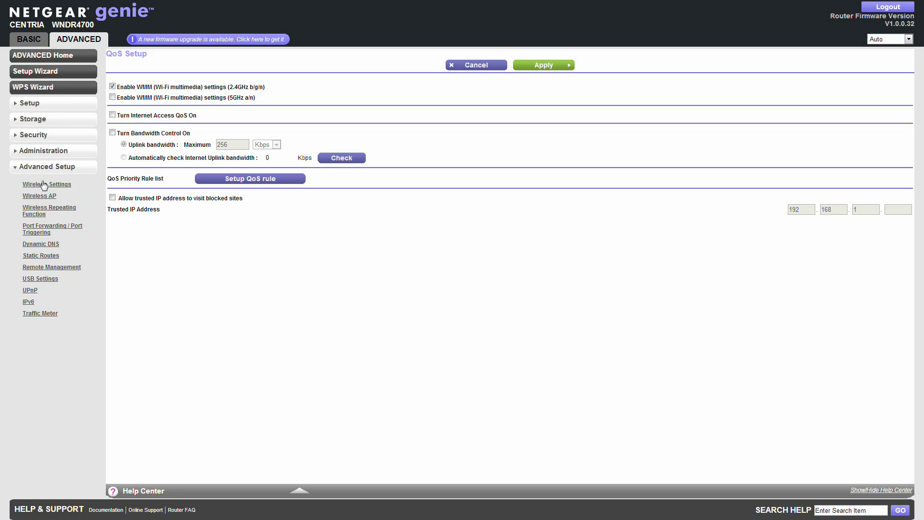
{"action": "left_click", "coordinate": [41, 313]}
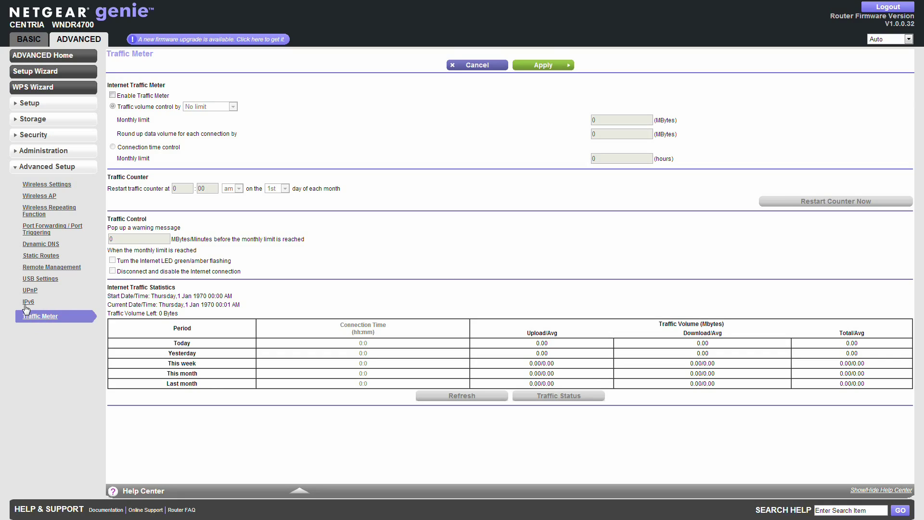
{"action": "left_click", "coordinate": [45, 256]}
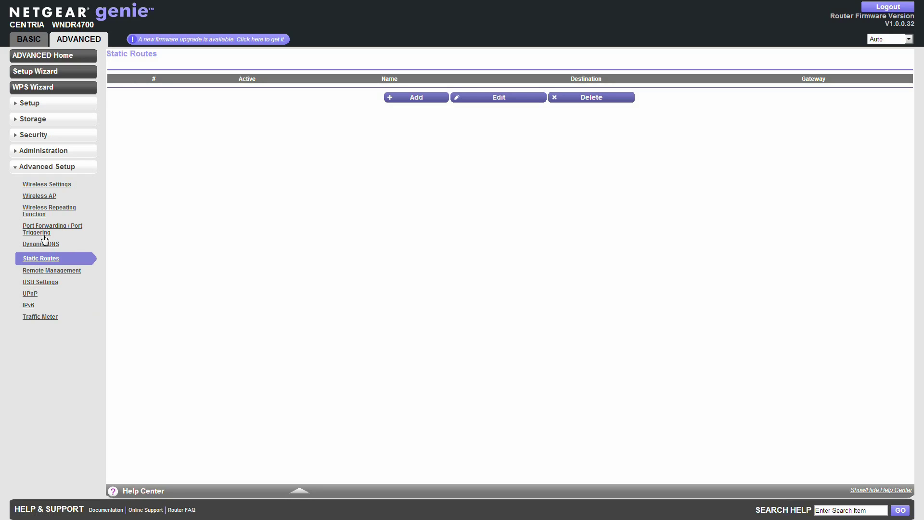
{"action": "left_click", "coordinate": [43, 242]}
{"action": "left_click", "coordinate": [40, 209]}
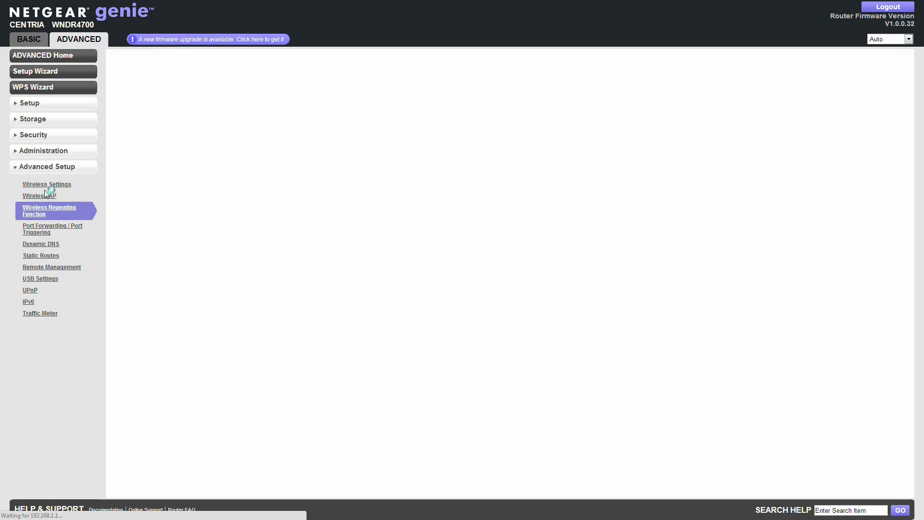
{"action": "left_click", "coordinate": [45, 188]}
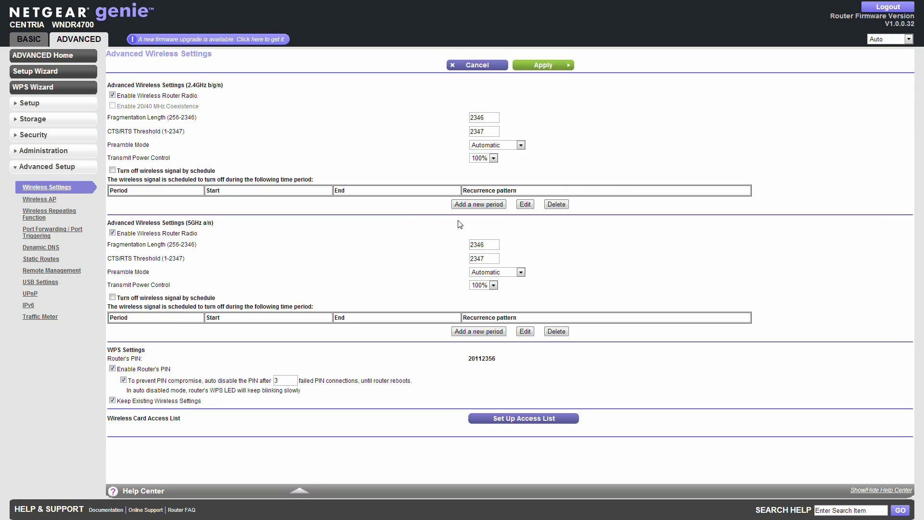
- Expand Administration, Storage and Setup, then bring up the Firmware Upgrade Assistant offering V1.0.0.52
{"action": "left_click", "coordinate": [38, 153]}
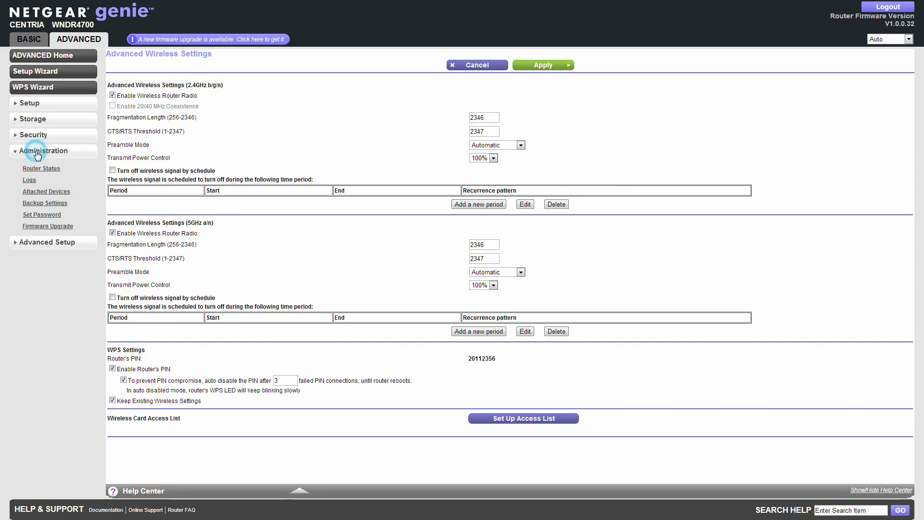
{"action": "left_click", "coordinate": [37, 119]}
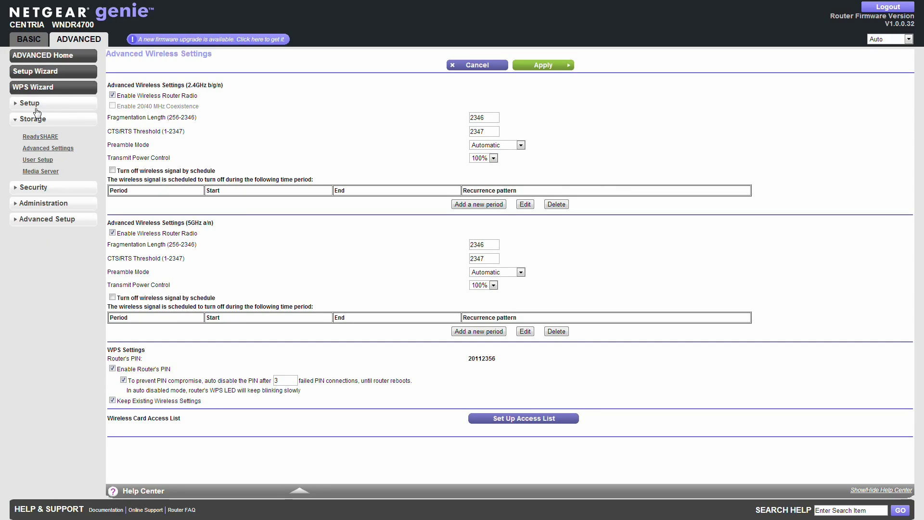
{"action": "left_click", "coordinate": [32, 104]}
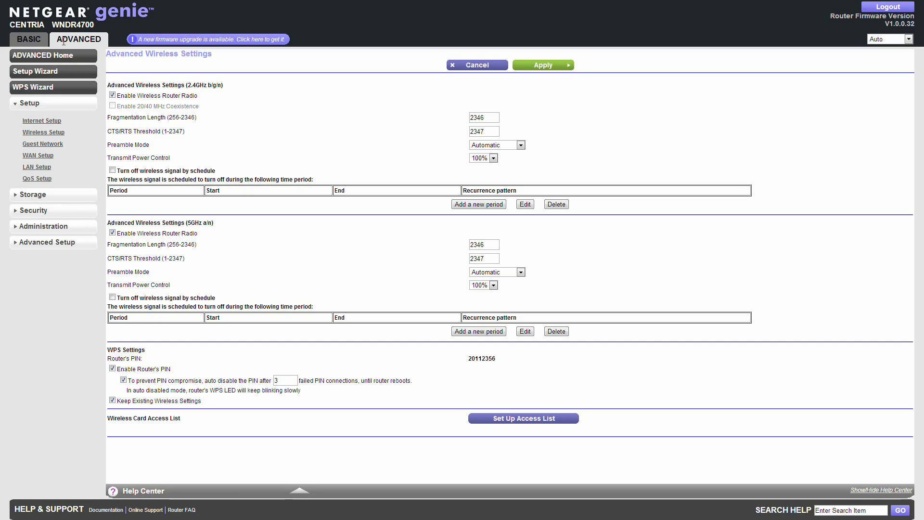
{"action": "left_click", "coordinate": [218, 41]}
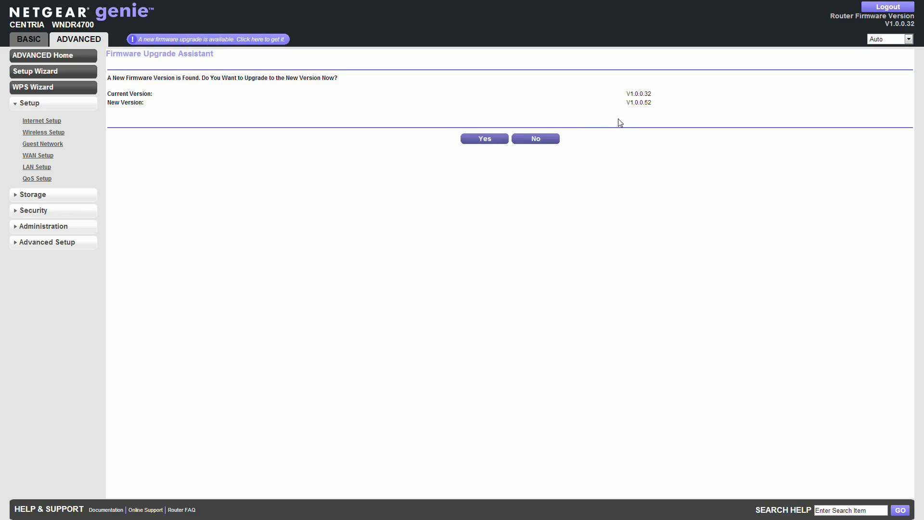
- Confirm the firmware upgrade to V1.0.0.52 and let the router restart
{"action": "left_click", "coordinate": [485, 139]}
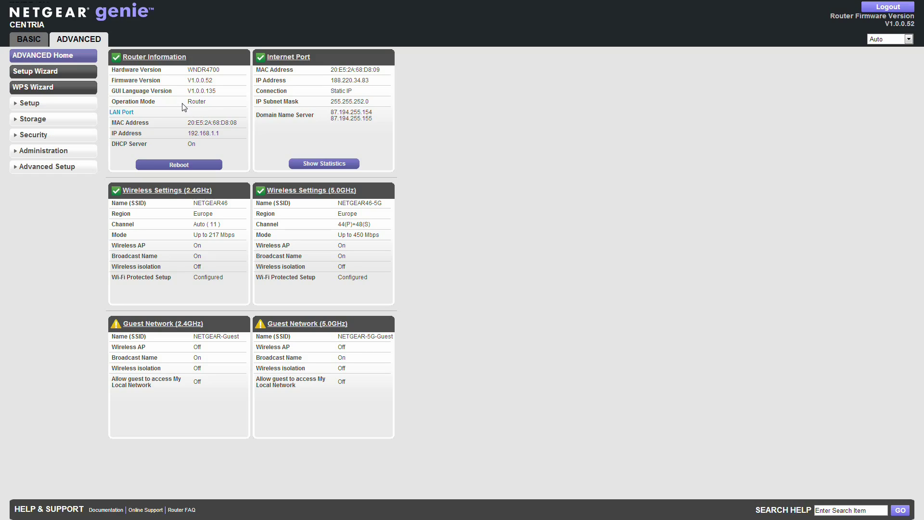
- Expand Setup, then switch to the BASIC view's Home page
{"action": "left_click", "coordinate": [35, 106]}
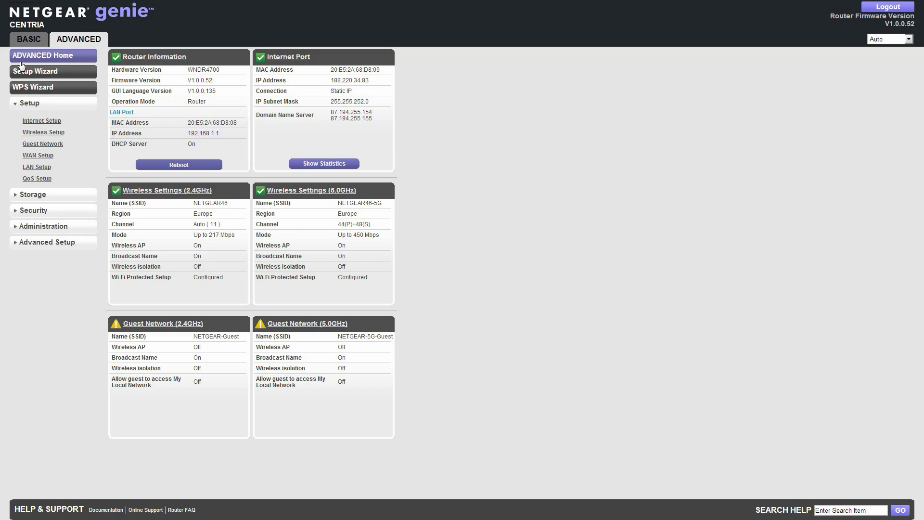
{"action": "left_click", "coordinate": [28, 38]}
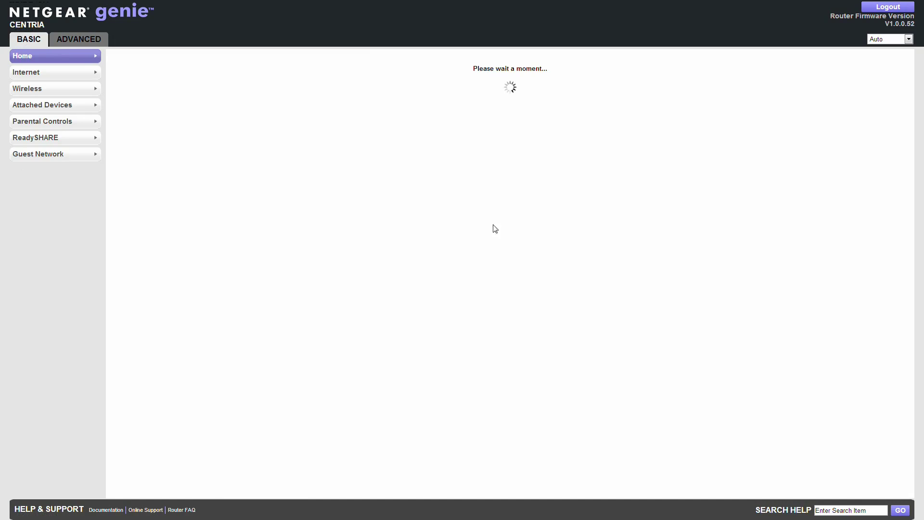